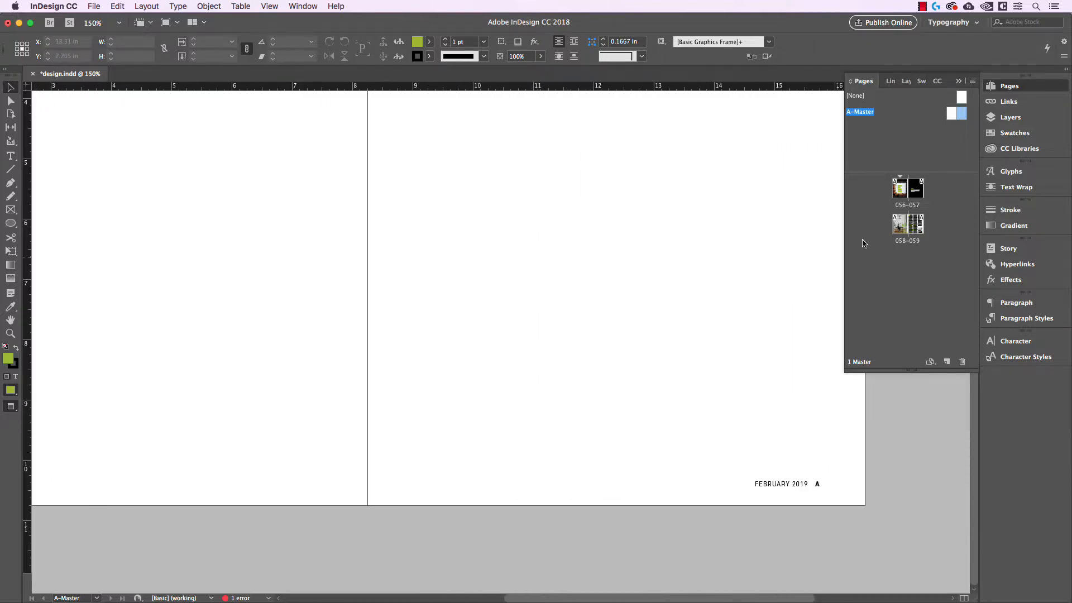
# Try raising the bottom edge of the 058–059 spread's photo frame to expose the folio beneath it.
pyautogui.doubleClick(914, 228)
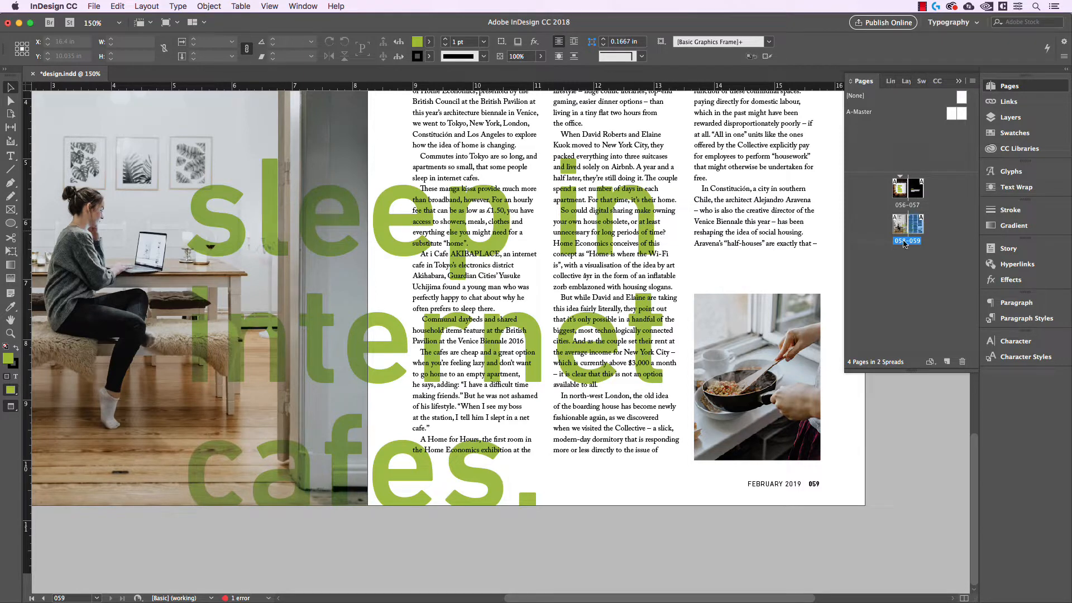
pyautogui.click(678, 499)
pyautogui.press('super+minus')
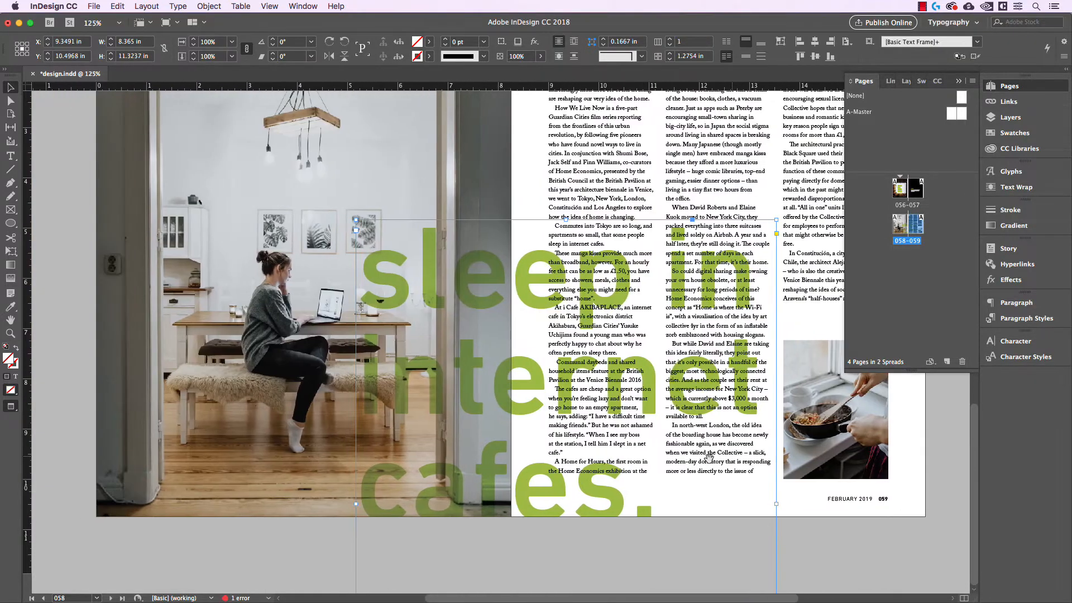
pyautogui.moveTo(598, 452); pyautogui.dragTo(680, 451)
pyautogui.click(321, 526)
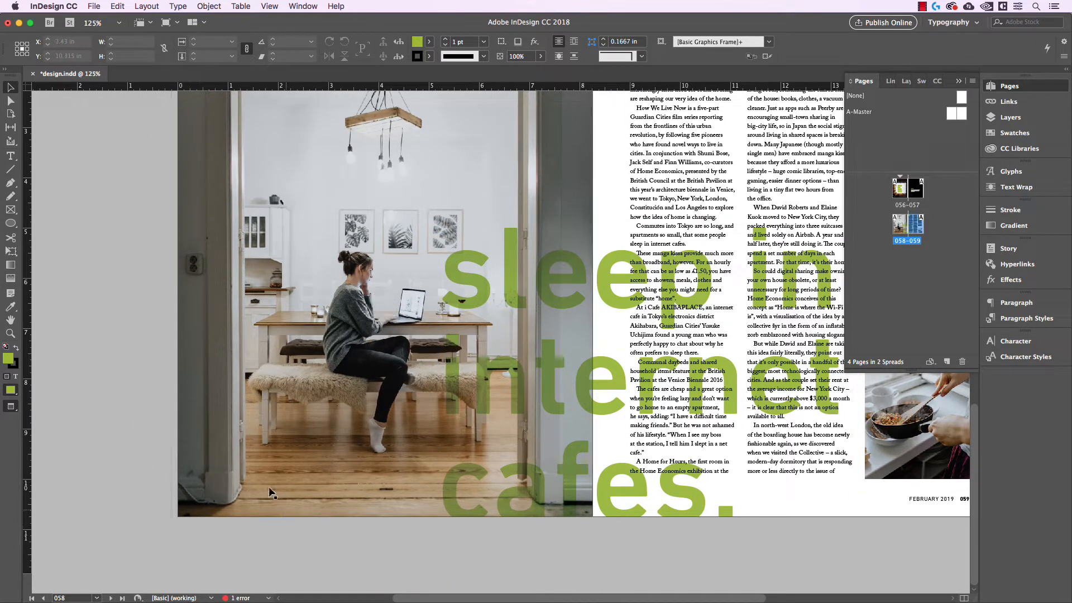
pyautogui.moveTo(270, 494); pyautogui.dragTo(273, 438)
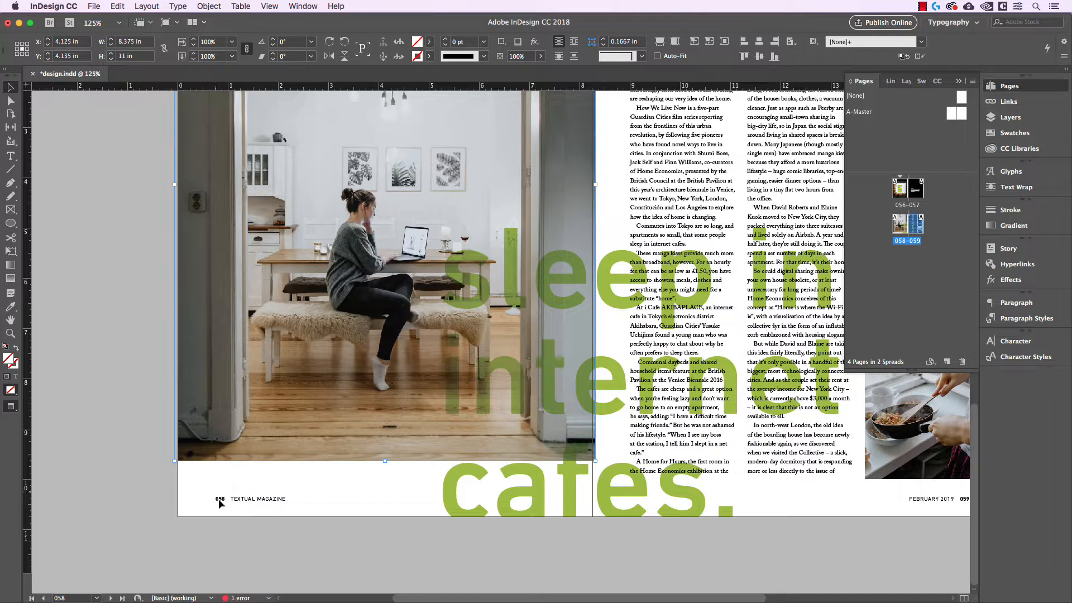
pyautogui.press('super+z')
pyautogui.moveTo(253, 493); pyautogui.dragTo(250, 447)
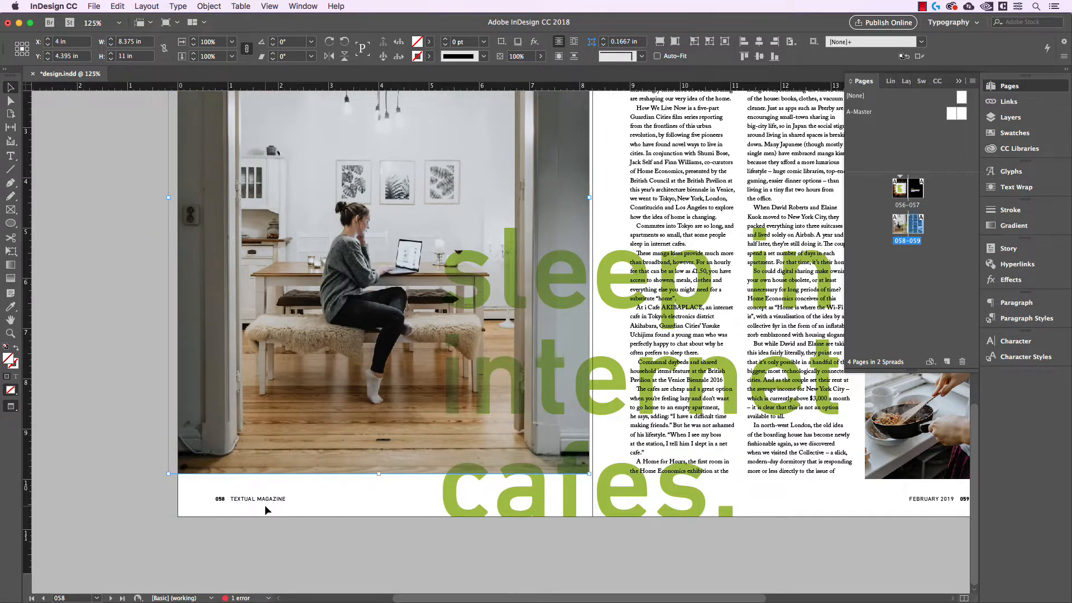
pyautogui.press('super+z')
pyautogui.scroll(1, 160, 343)
pyautogui.click(159, 344)
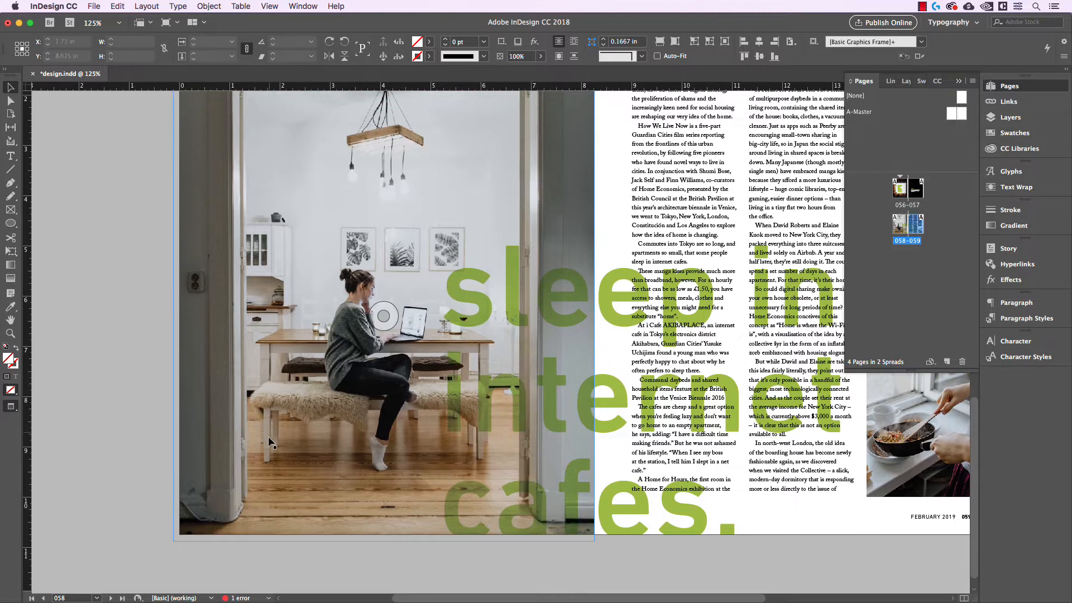
pyautogui.moveTo(269, 511); pyautogui.dragTo(266, 462)
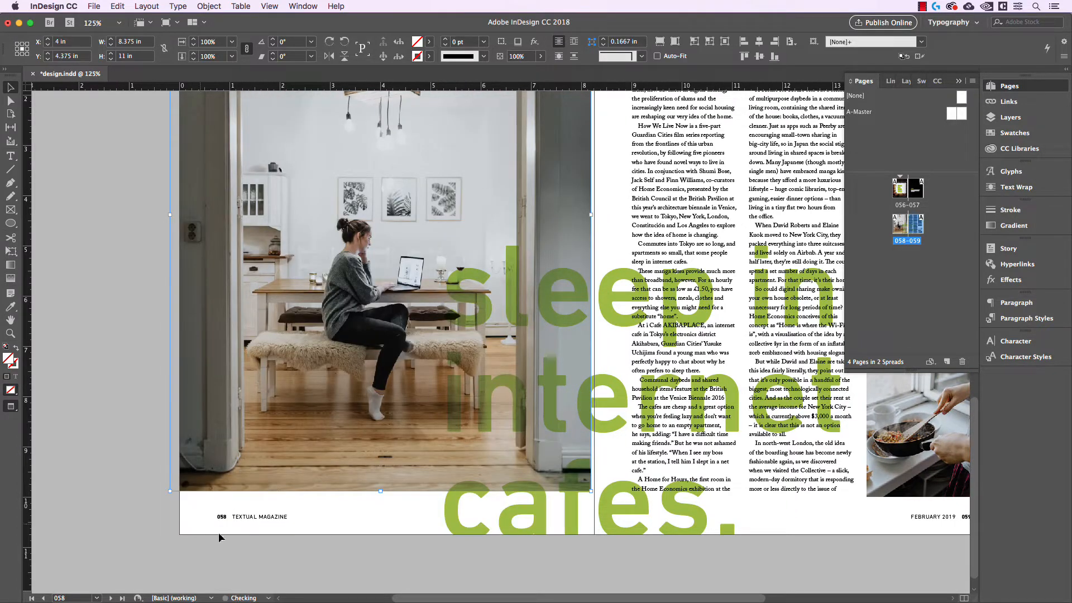
pyautogui.press('super+z')
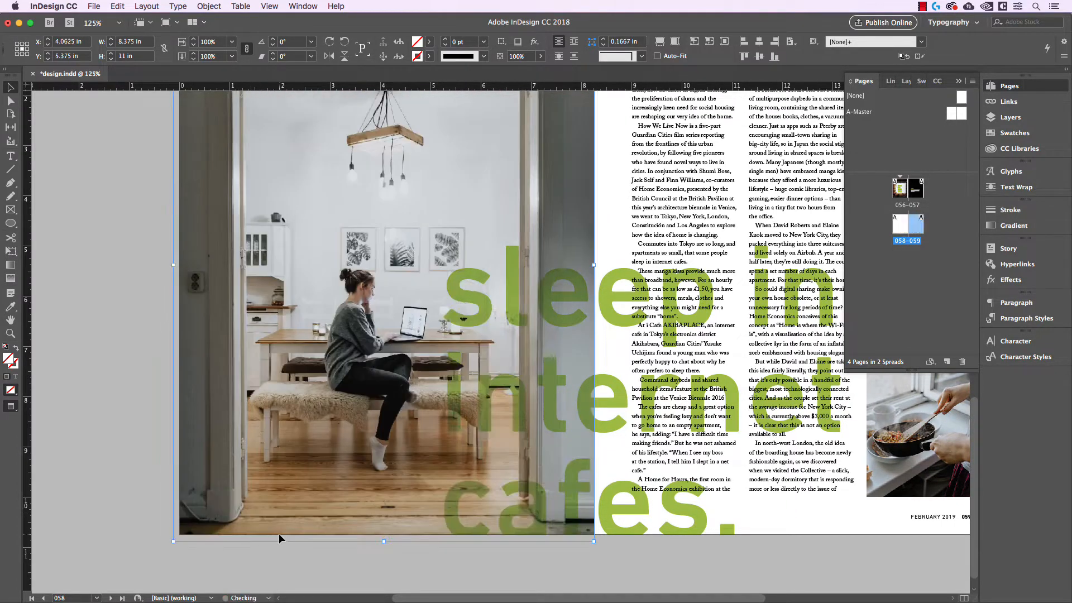
pyautogui.click(163, 403)
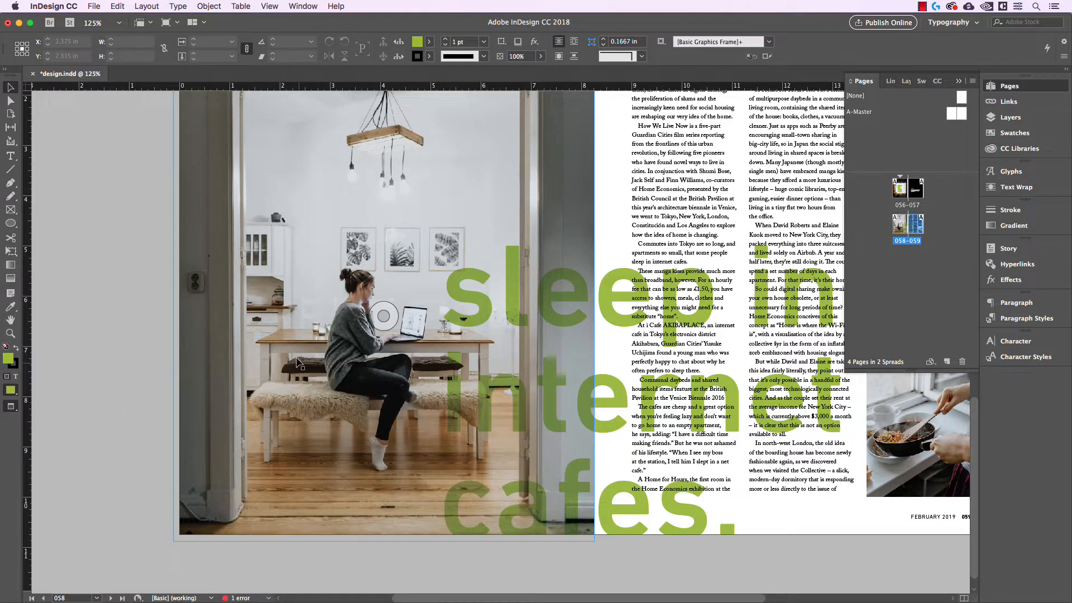
# Try raising the bottom edge of the opening spread's photo frame to expose its folio.
pyautogui.scroll(5, 432, 301)
pyautogui.scroll(15, 431, 301)
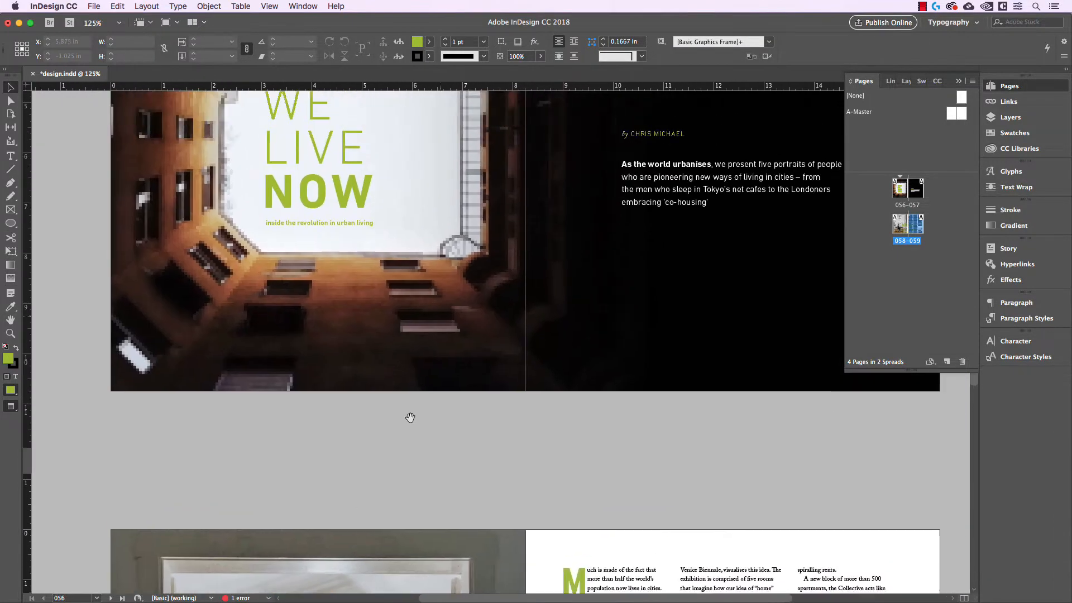
pyautogui.scroll(3, 804, 510)
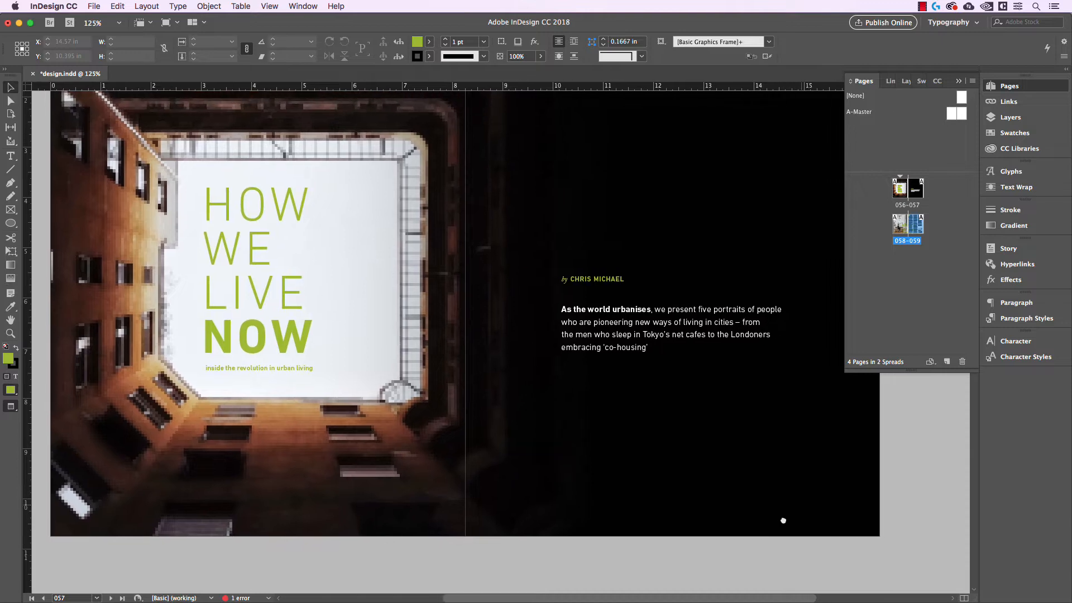
pyautogui.scroll(-1, 759, 535)
pyautogui.moveTo(759, 534); pyautogui.dragTo(741, 482)
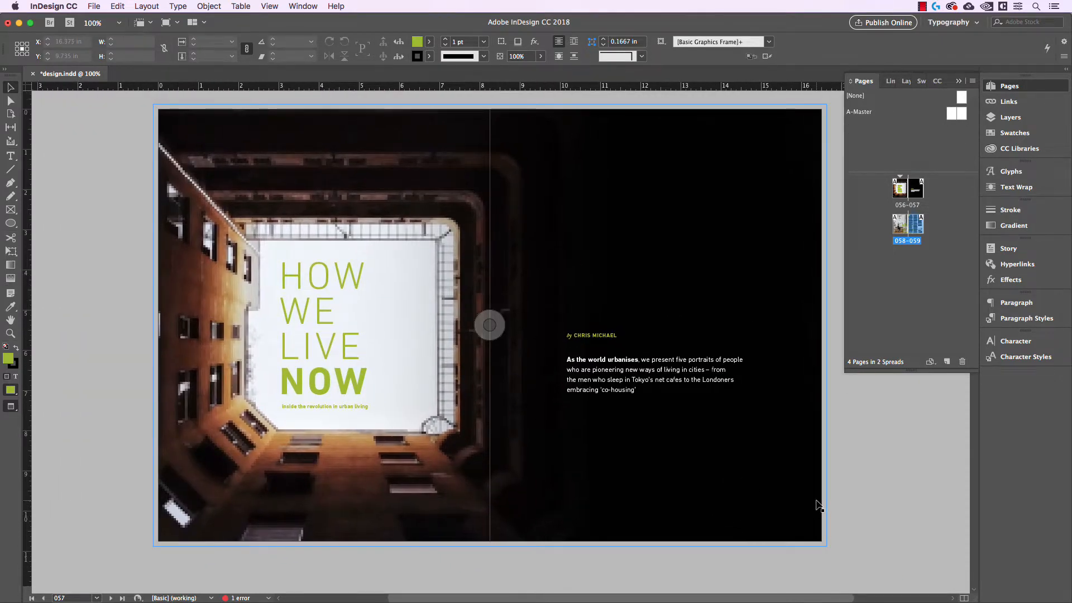
pyautogui.click(856, 508)
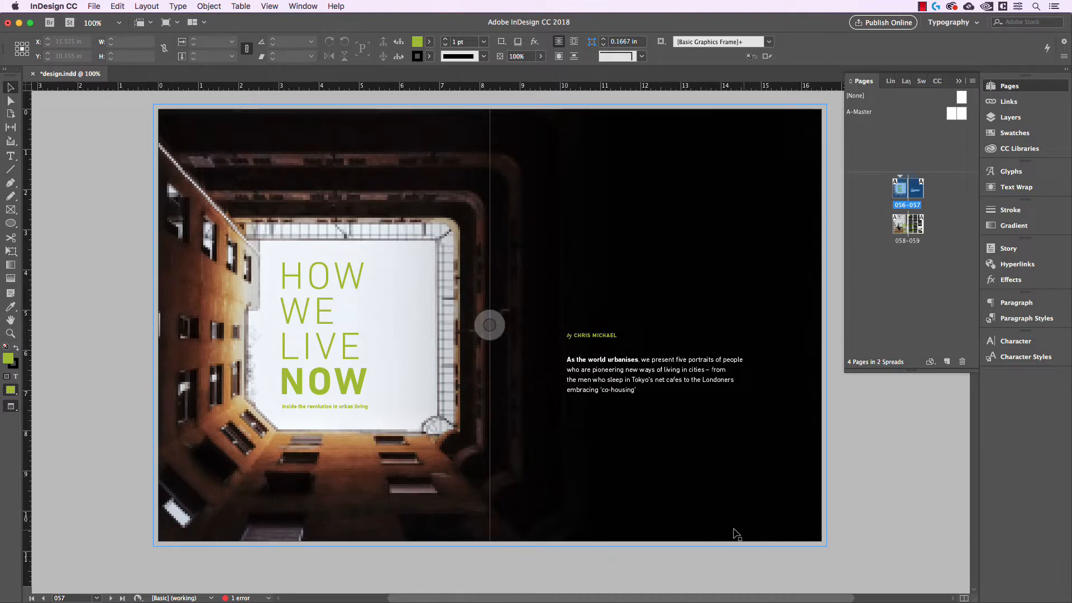
pyautogui.moveTo(768, 536); pyautogui.dragTo(763, 485)
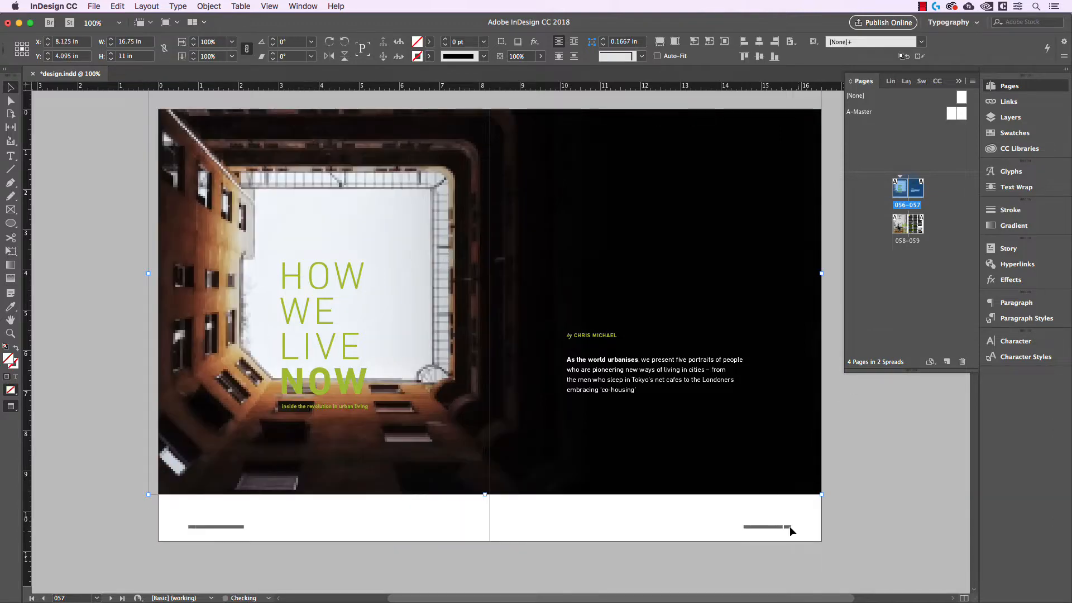
pyautogui.scroll(2, 816, 545)
pyautogui.moveTo(812, 537); pyautogui.dragTo(817, 514)
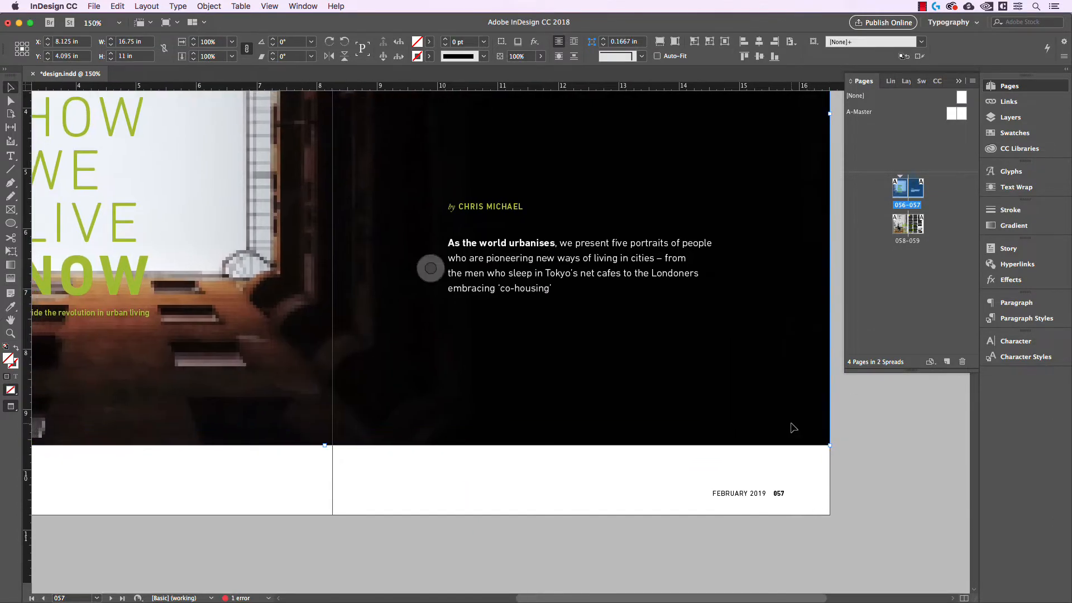
pyautogui.press('super+z')
pyautogui.click(854, 474)
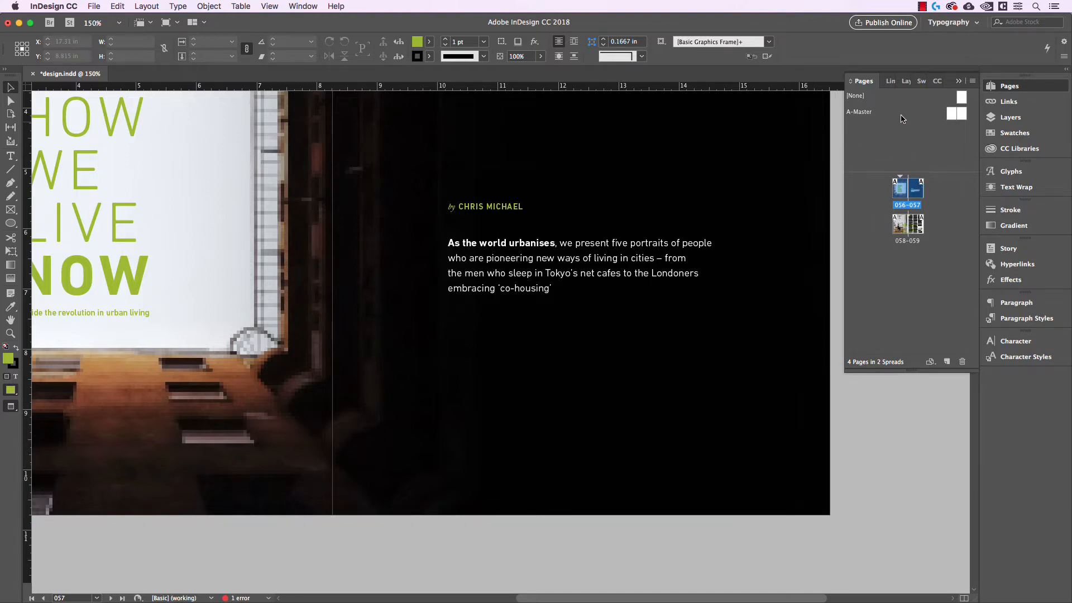
# Open the Layers panel and rename Layer 1 as Content.
pyautogui.click(905, 82)
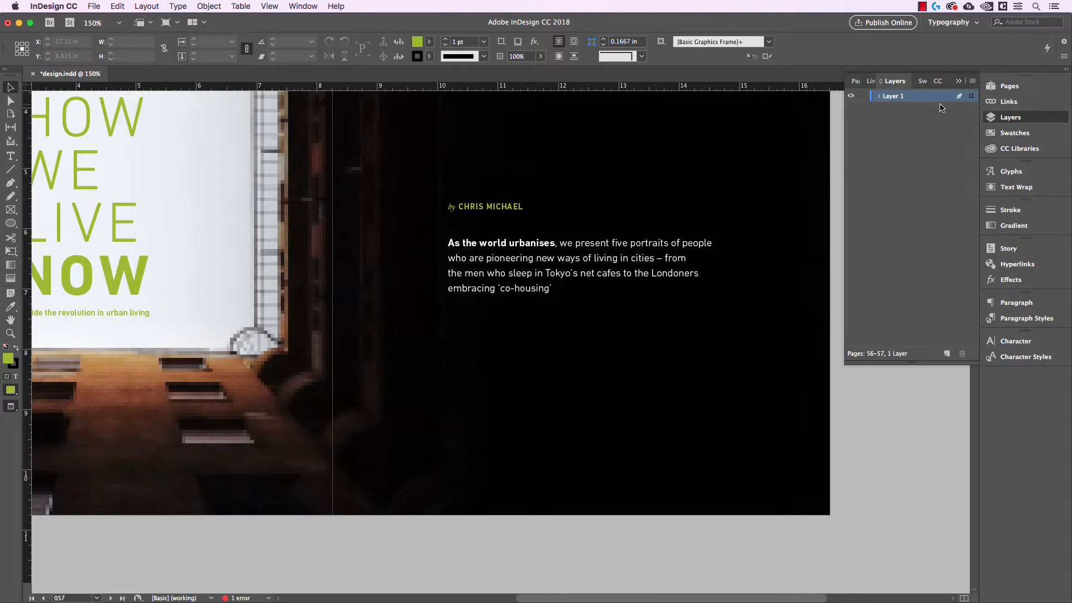
pyautogui.click(293, 7)
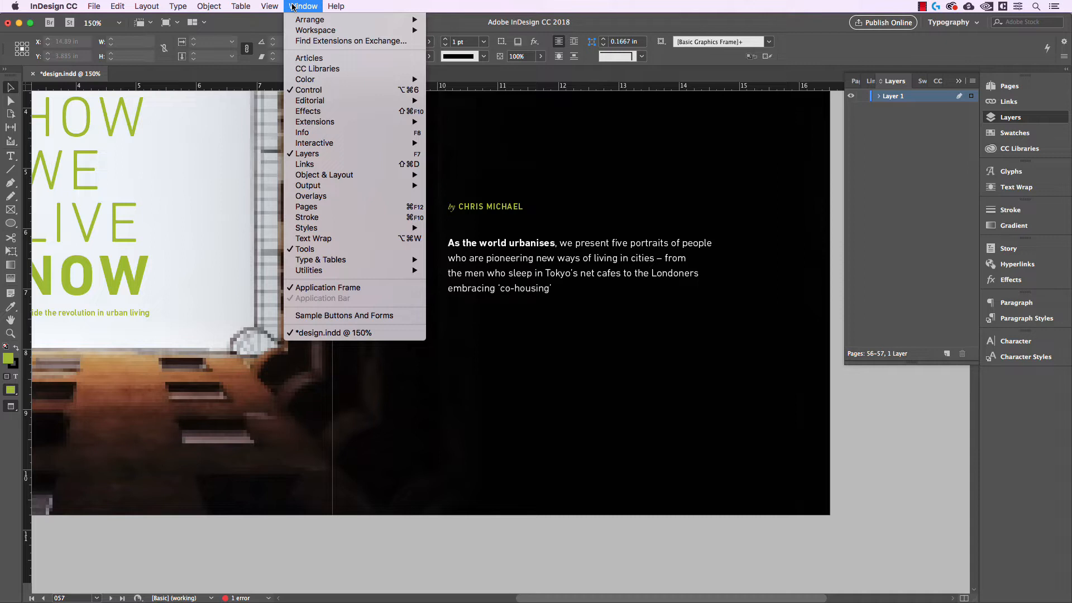
pyautogui.click(314, 157)
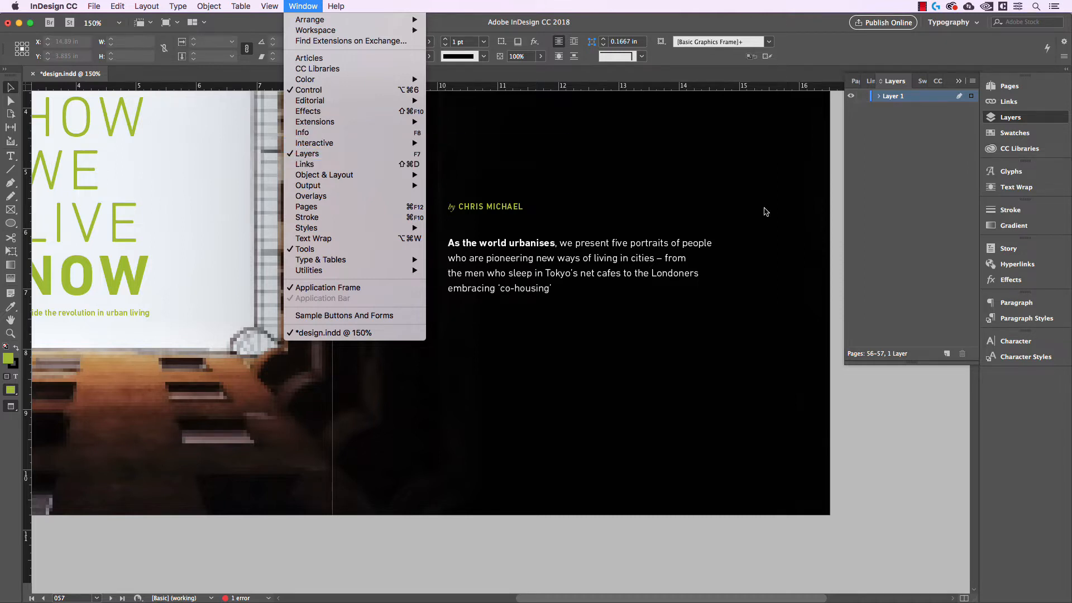
pyautogui.doubleClick(895, 98)
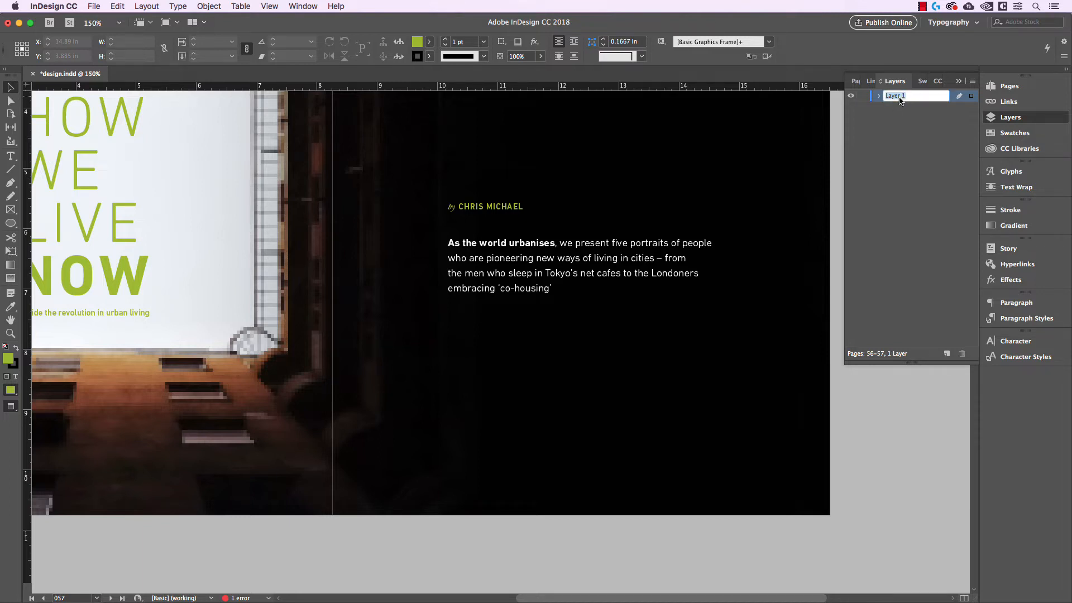
pyautogui.write('Content')
pyautogui.press('Return')
# Create a new layer and name it Folio.
pyautogui.click(923, 129)
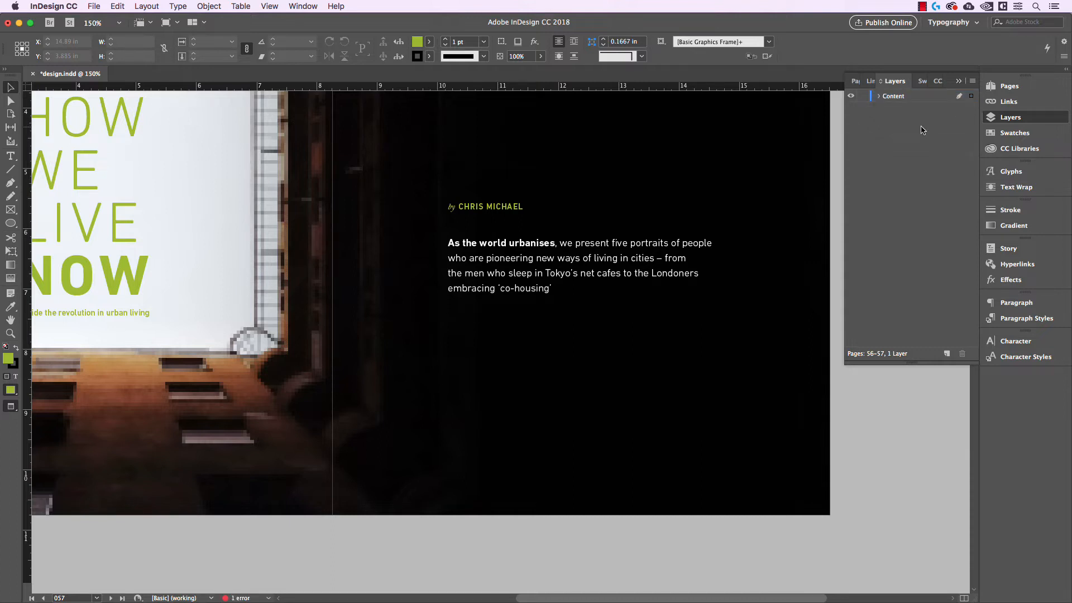
pyautogui.click(948, 354)
pyautogui.doubleClick(893, 98)
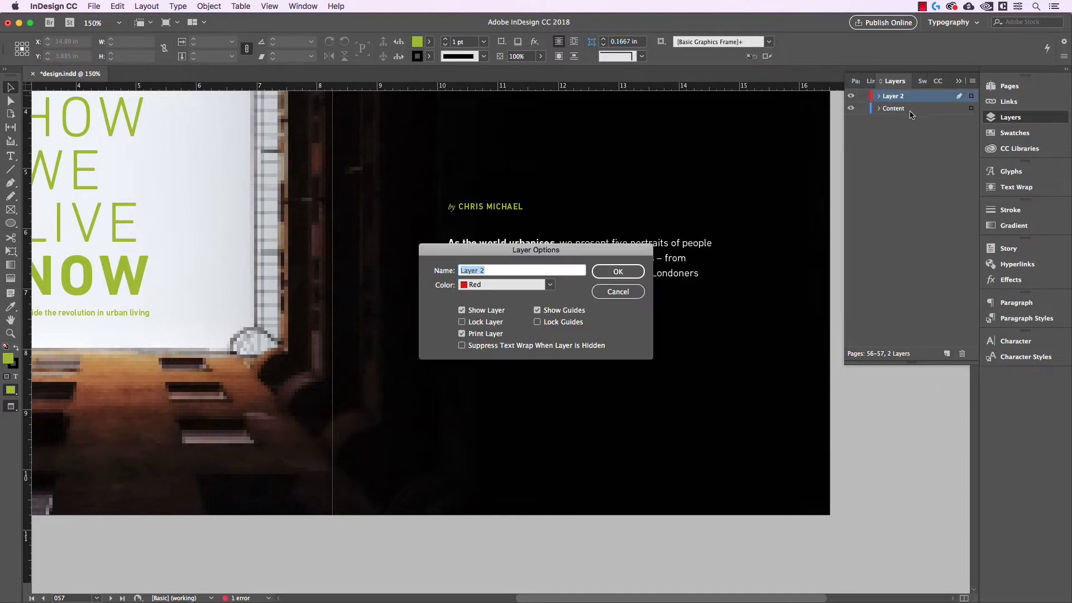
pyautogui.write('Folio')
pyautogui.press('Return')
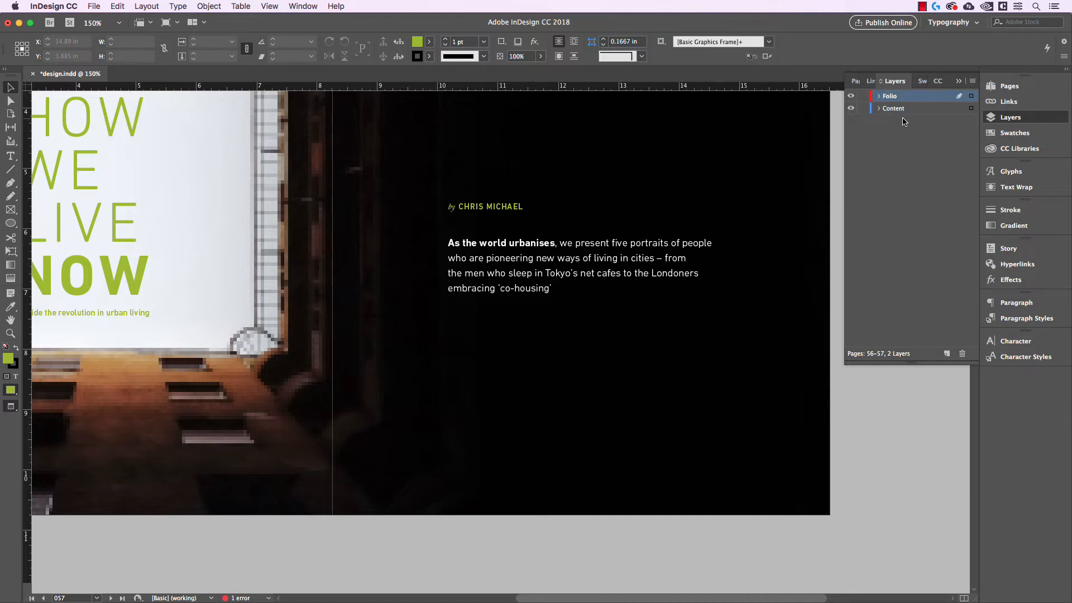
# Open the A-Master spread and cut both folio text frames from it.
pyautogui.click(855, 81)
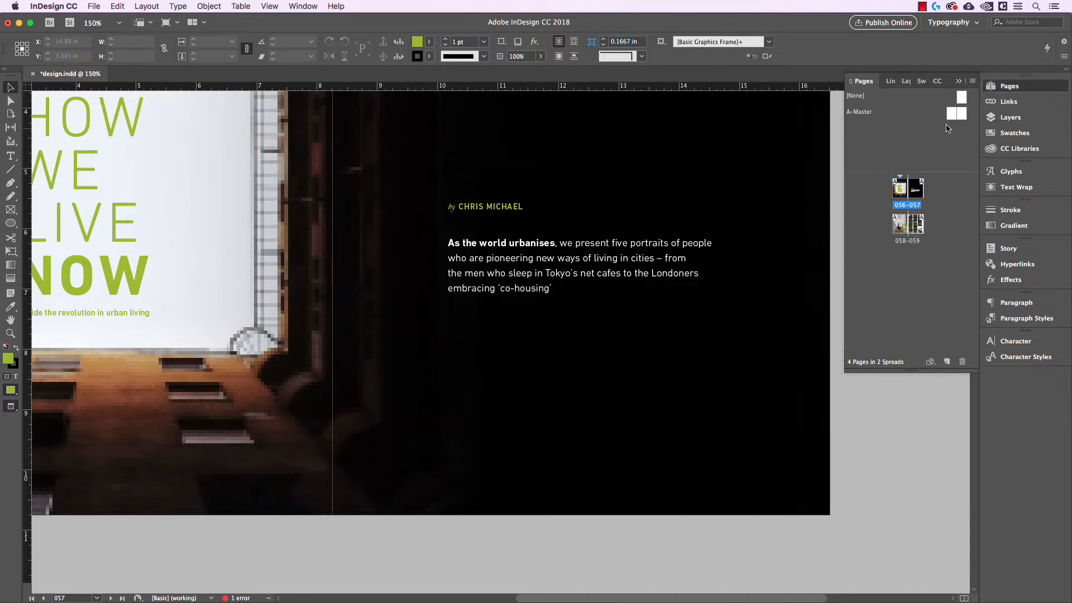
pyautogui.doubleClick(963, 115)
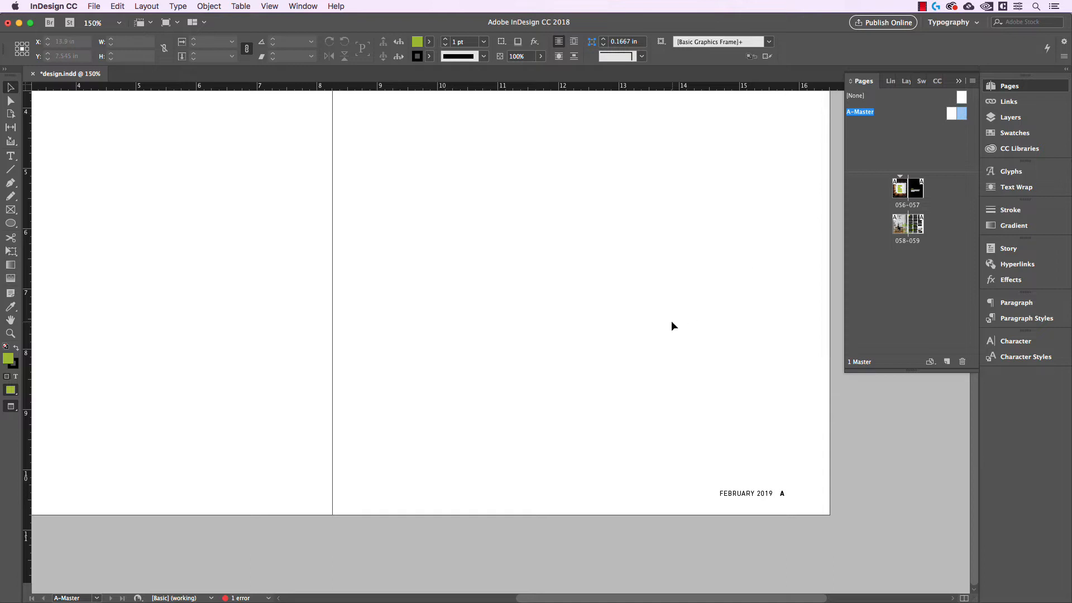
pyautogui.press('super+minus')
pyautogui.press('super+minus')
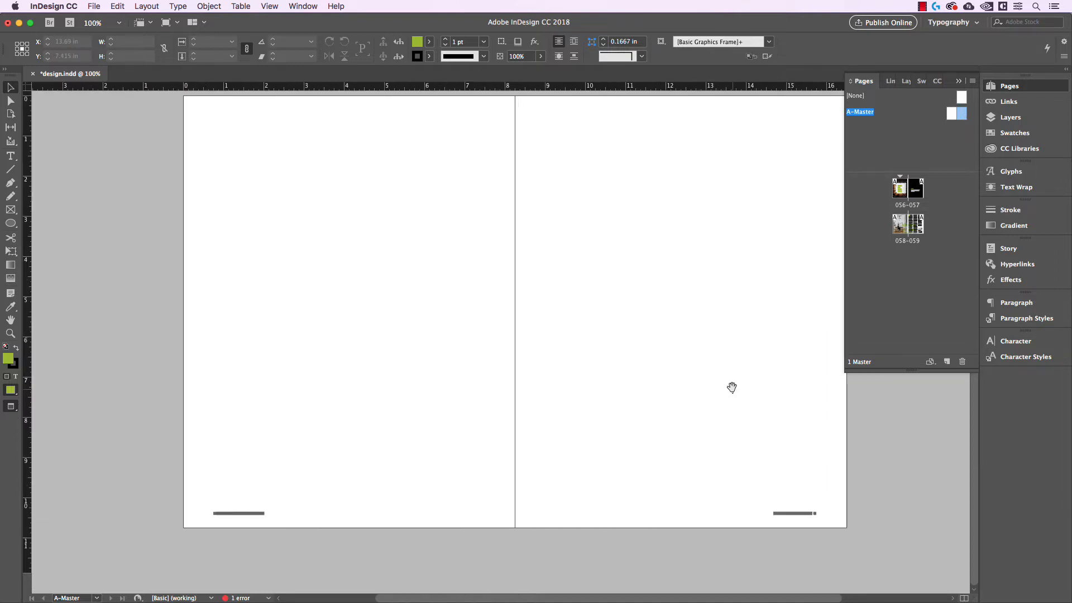
pyautogui.moveTo(733, 387); pyautogui.dragTo(671, 389)
pyautogui.scroll(1, 746, 490)
pyautogui.moveTo(747, 492); pyautogui.dragTo(738, 472)
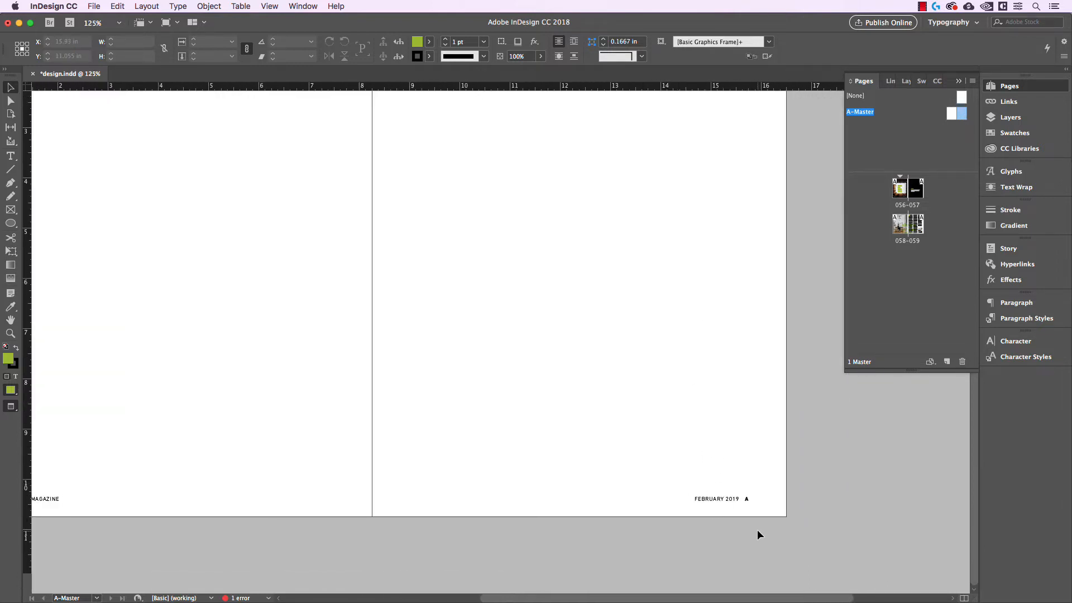
pyautogui.hscroll(-5, 725, 391)
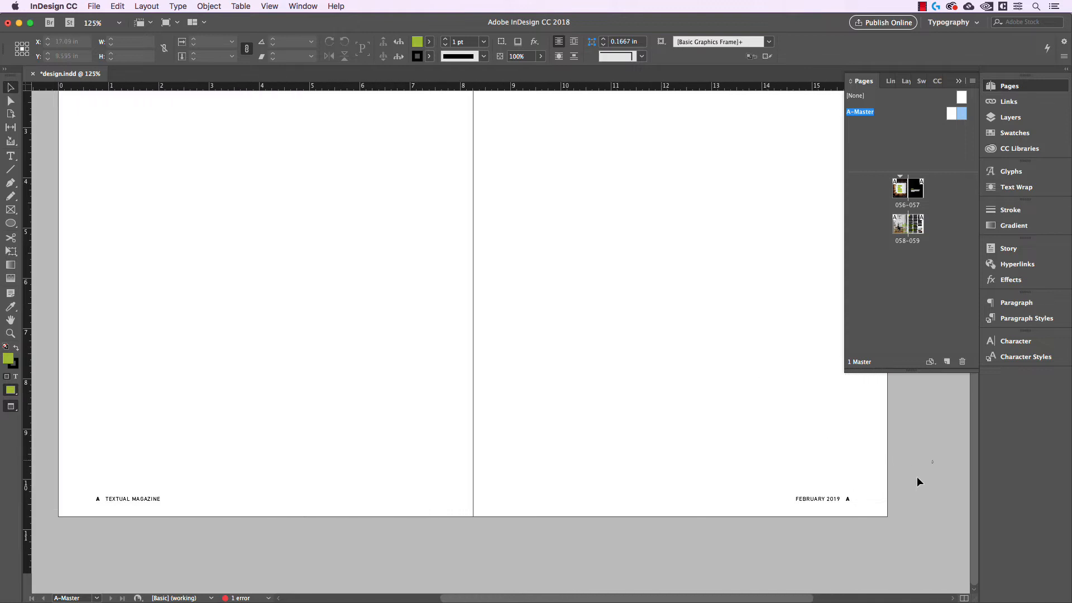
pyautogui.moveTo(933, 461); pyautogui.dragTo(54, 531)
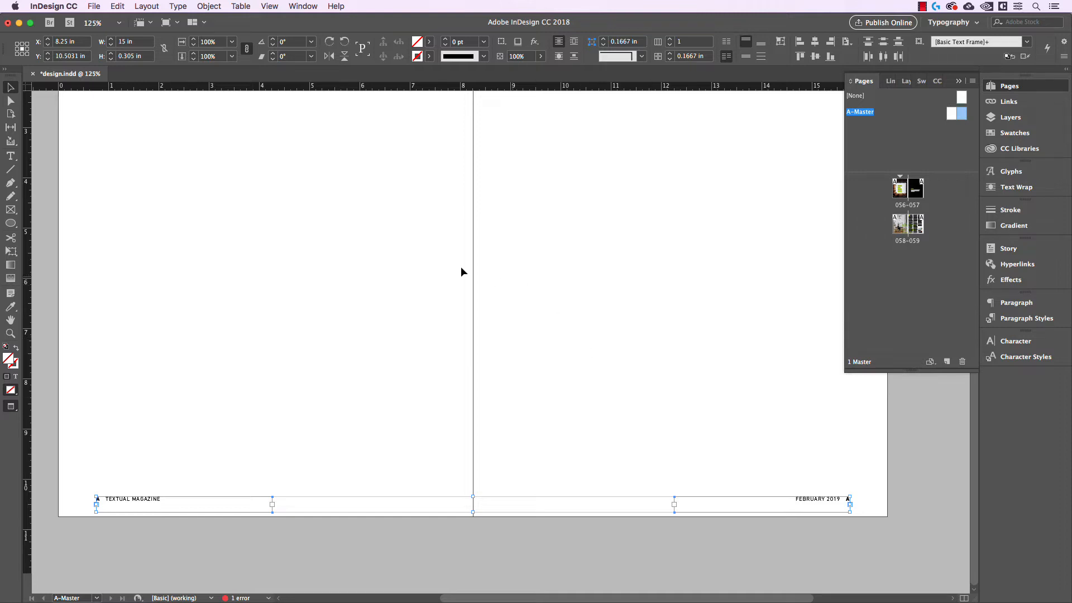
pyautogui.click(117, 7)
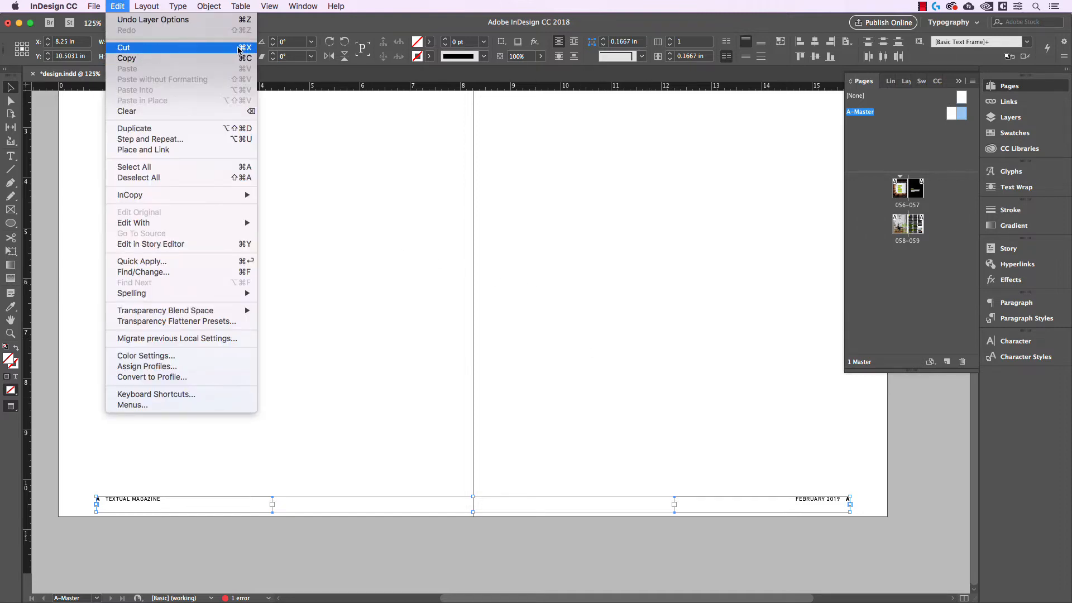
pyautogui.click(539, 219)
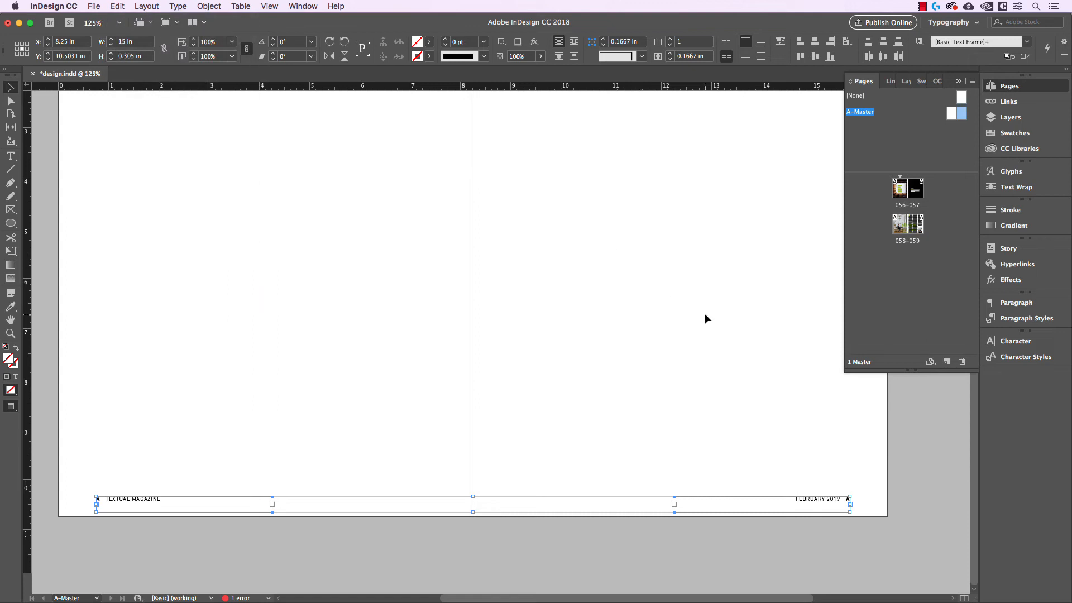
pyautogui.press('super+x')
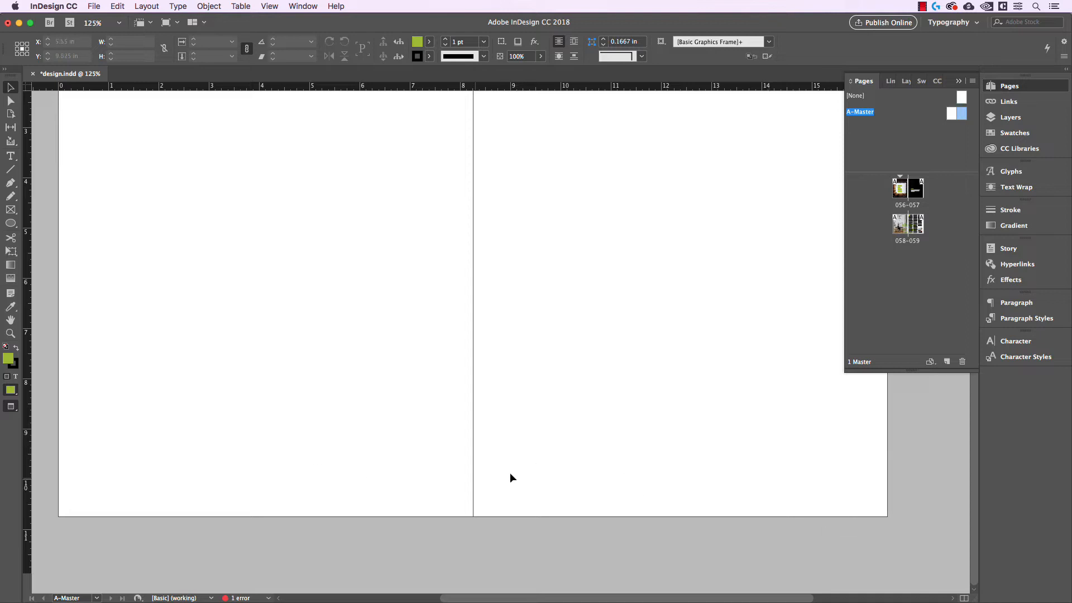
# Target the Folio layer and paste the folio frames onto it.
pyautogui.click(1010, 117)
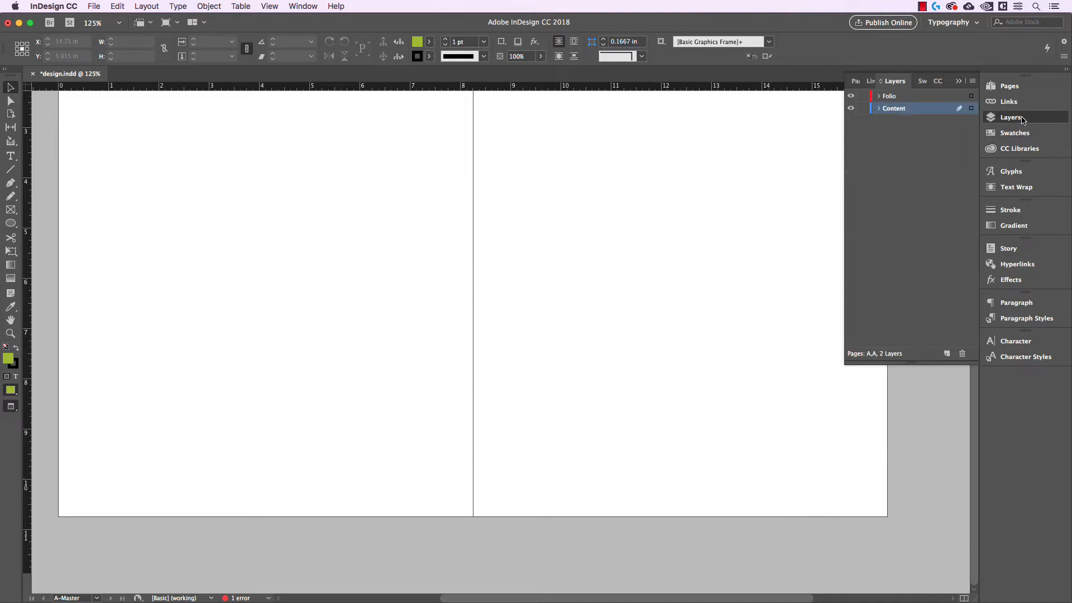
pyautogui.click(906, 97)
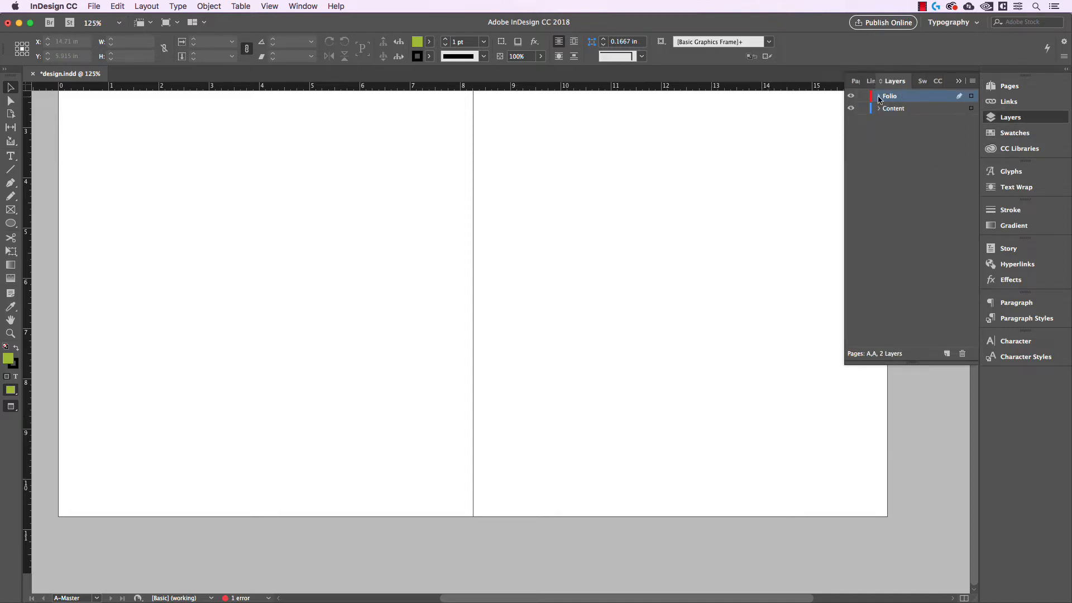
pyautogui.click(118, 6)
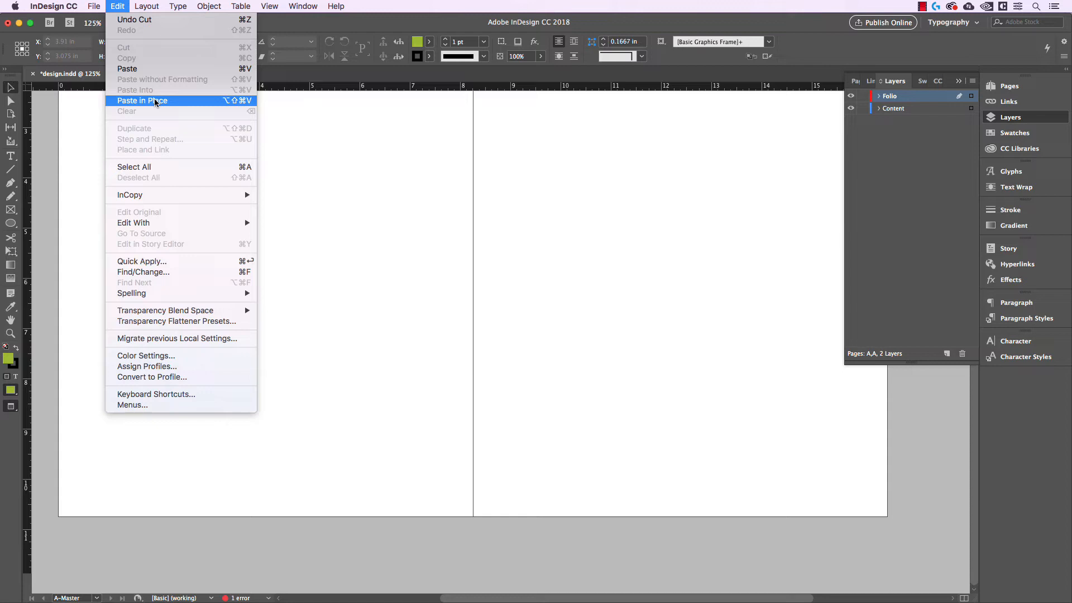
pyautogui.click(149, 69)
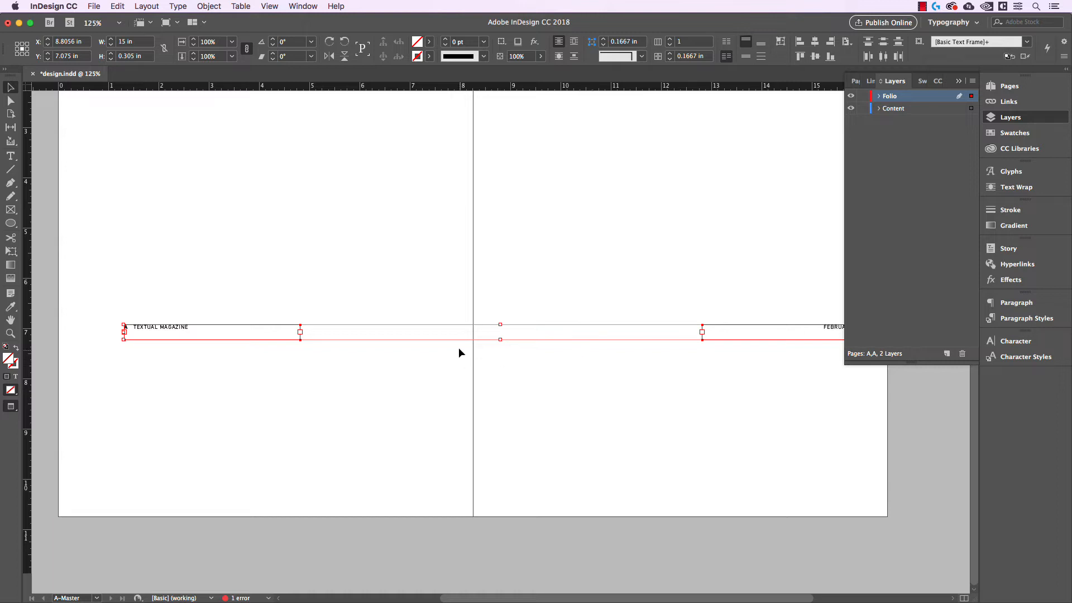
# Cut the folio frames again and paste them in place on the Folio layer of the A-Master spread.
pyautogui.press('super+x')
pyautogui.click(118, 6)
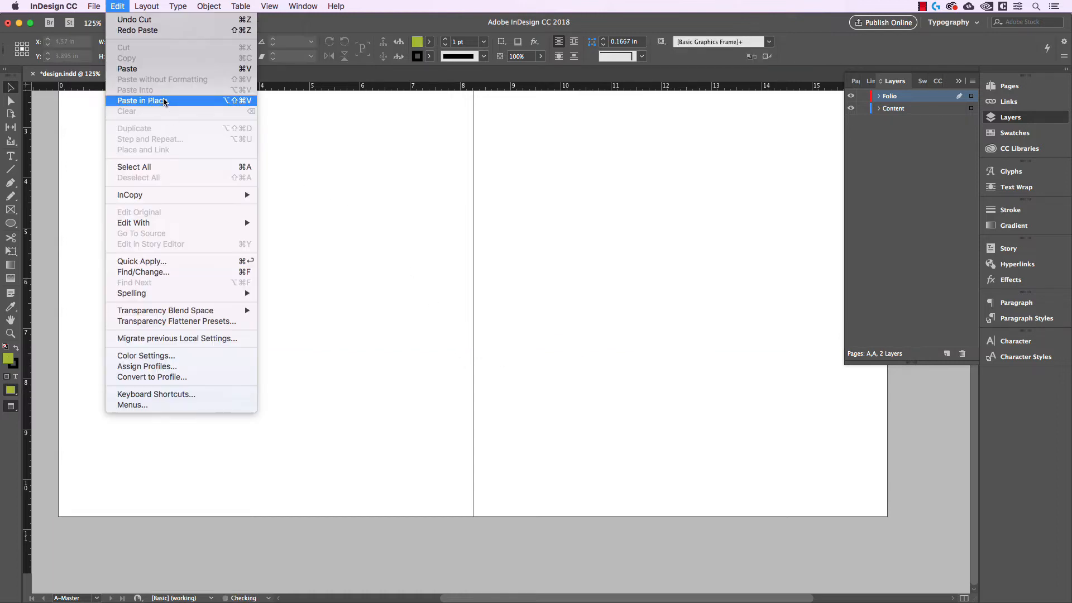
pyautogui.click(165, 101)
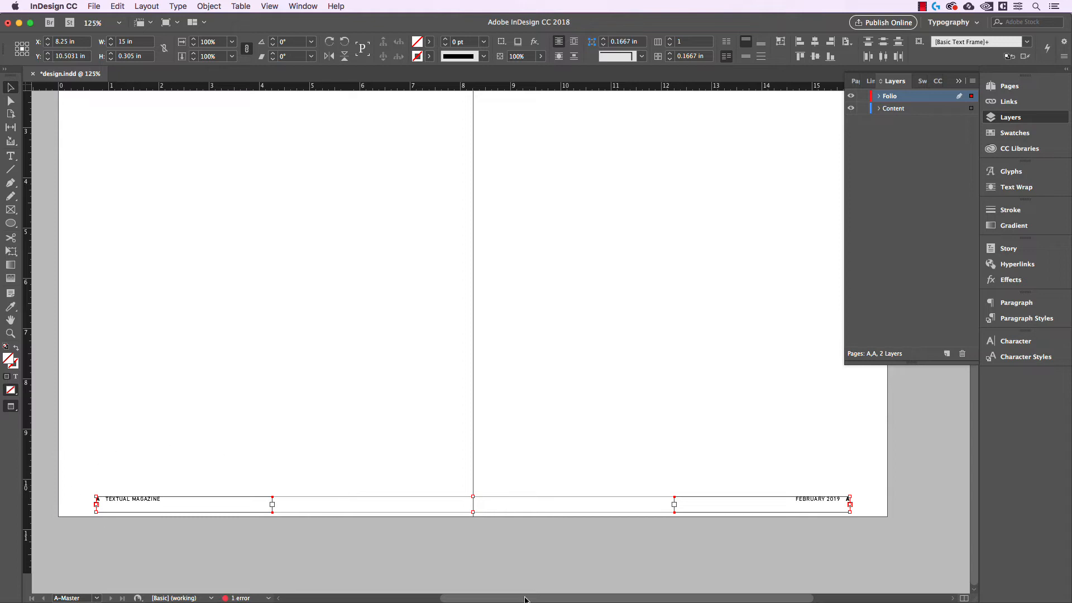
pyautogui.click(716, 377)
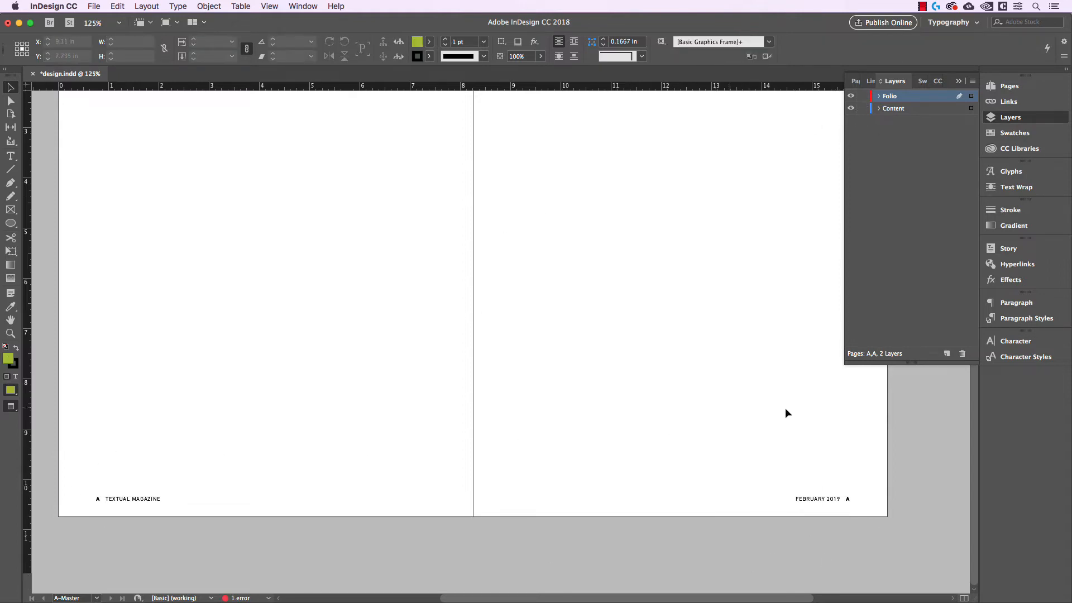
# Open spread 056-057 and inspect how its folios sit over the full-page images.
pyautogui.click(1008, 86)
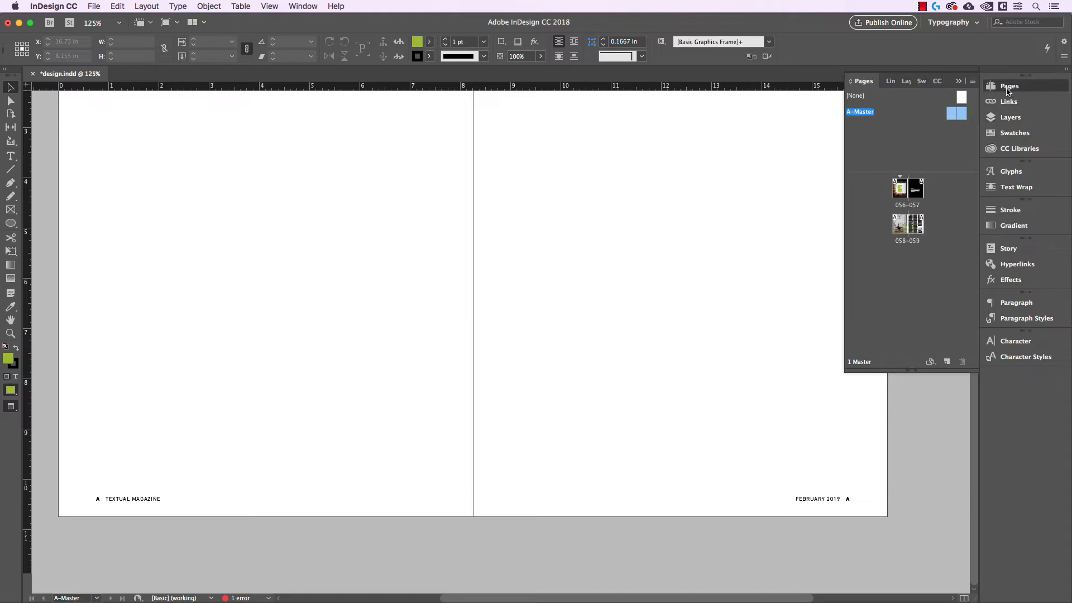
pyautogui.doubleClick(907, 190)
pyautogui.scroll(5, 548, 518)
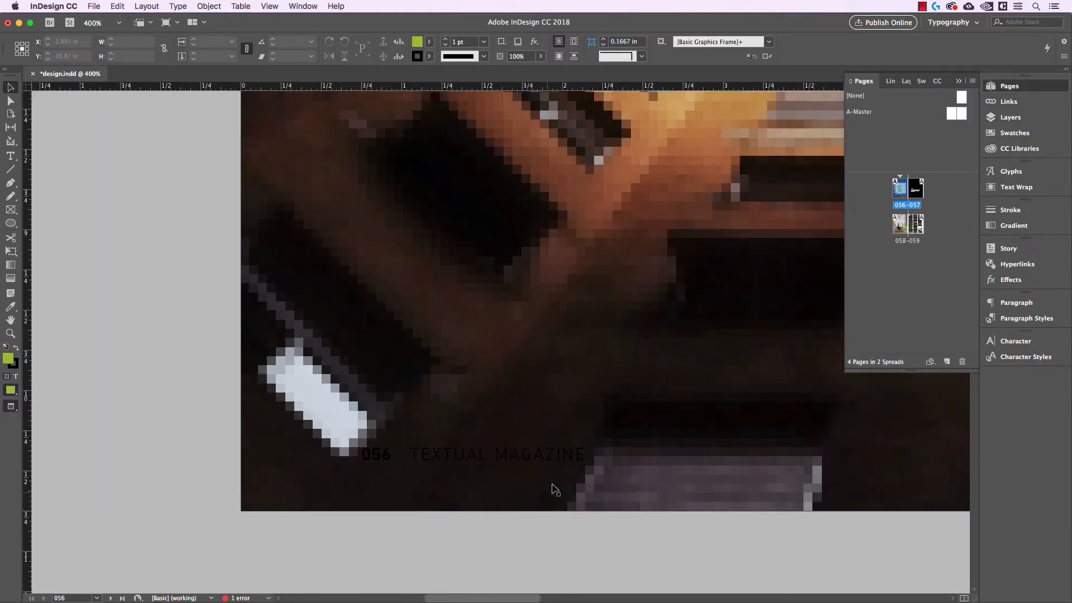
pyautogui.scroll(2, 442, 464)
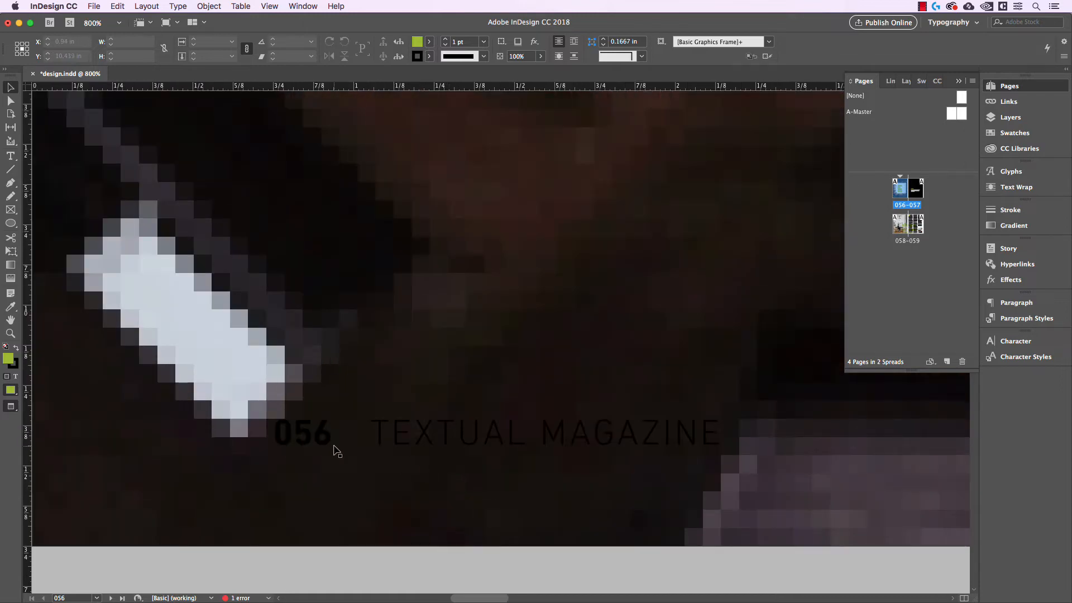
pyautogui.moveTo(384, 478); pyautogui.dragTo(491, 502)
pyautogui.scroll(-2, 491, 442)
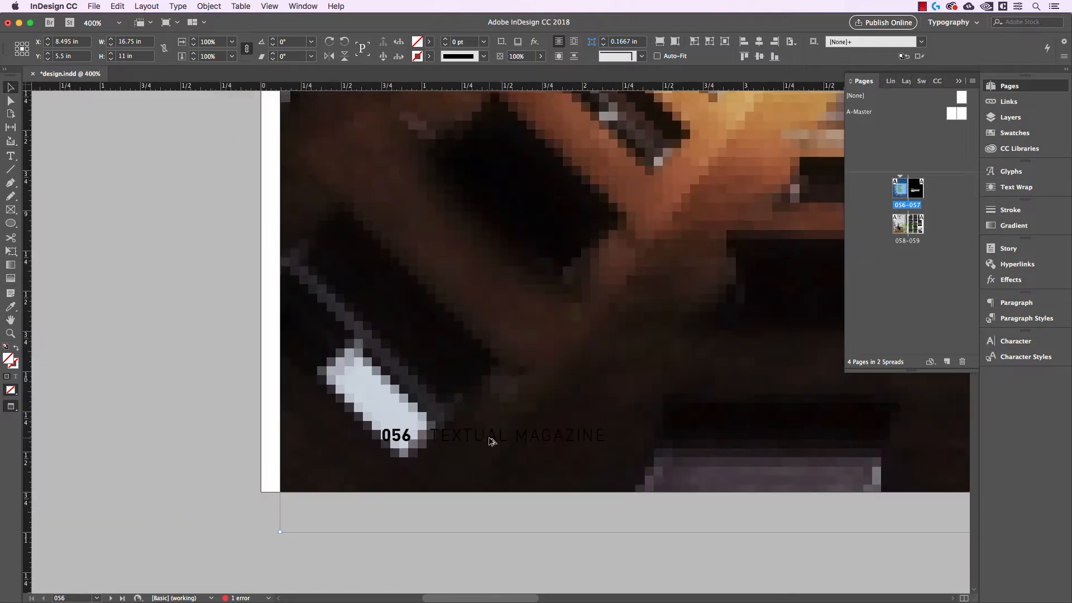
pyautogui.scroll(-1, 491, 441)
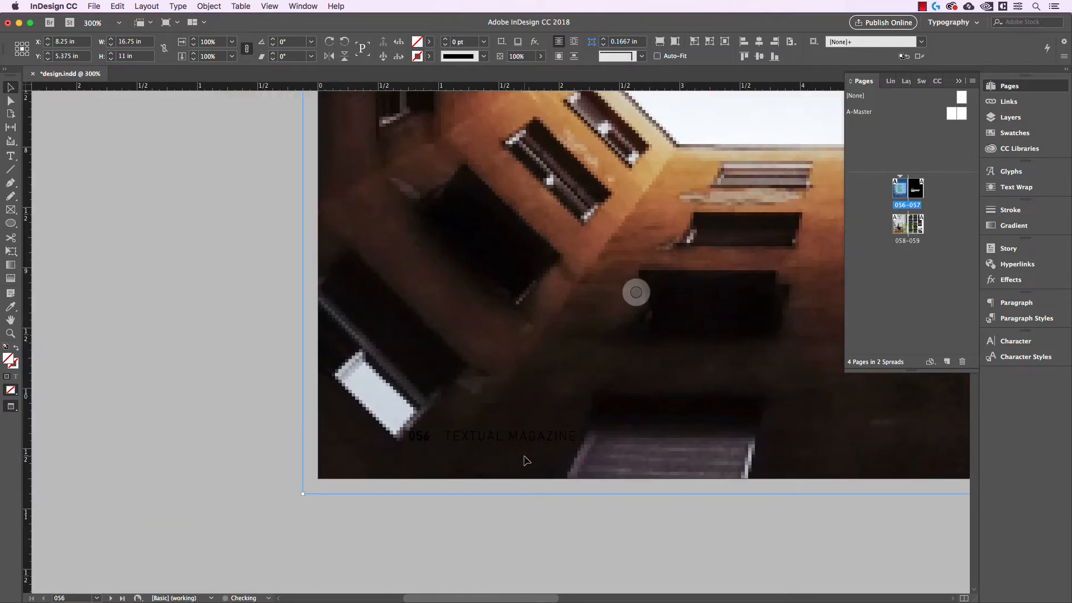
pyautogui.moveTo(654, 502); pyautogui.dragTo(331, 485)
pyautogui.moveTo(804, 492); pyautogui.dragTo(328, 491)
pyautogui.scroll(-2, 751, 491)
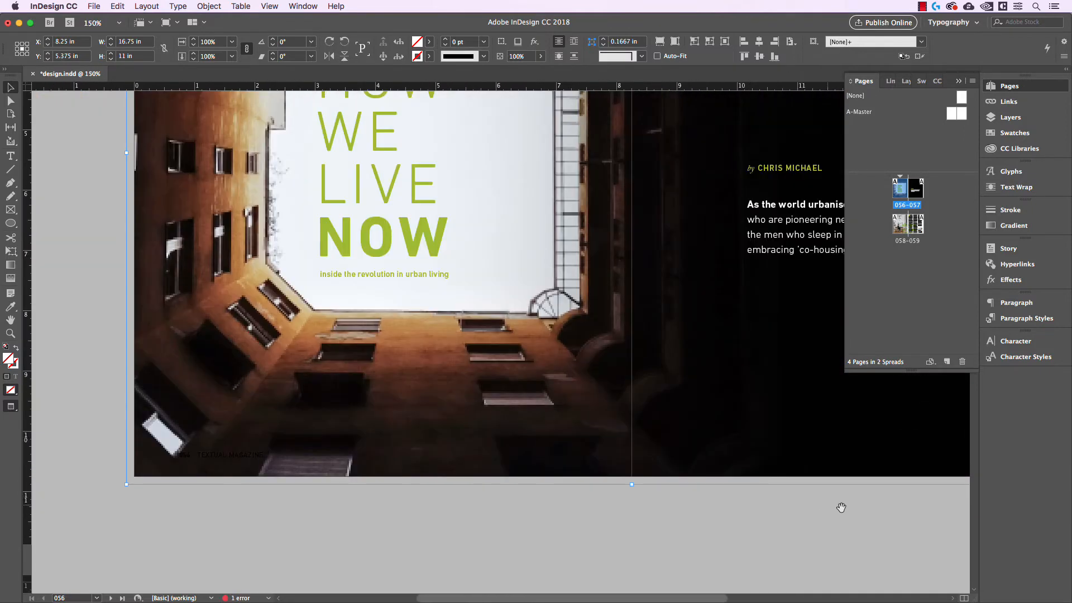
pyautogui.scroll(3, 596, 490)
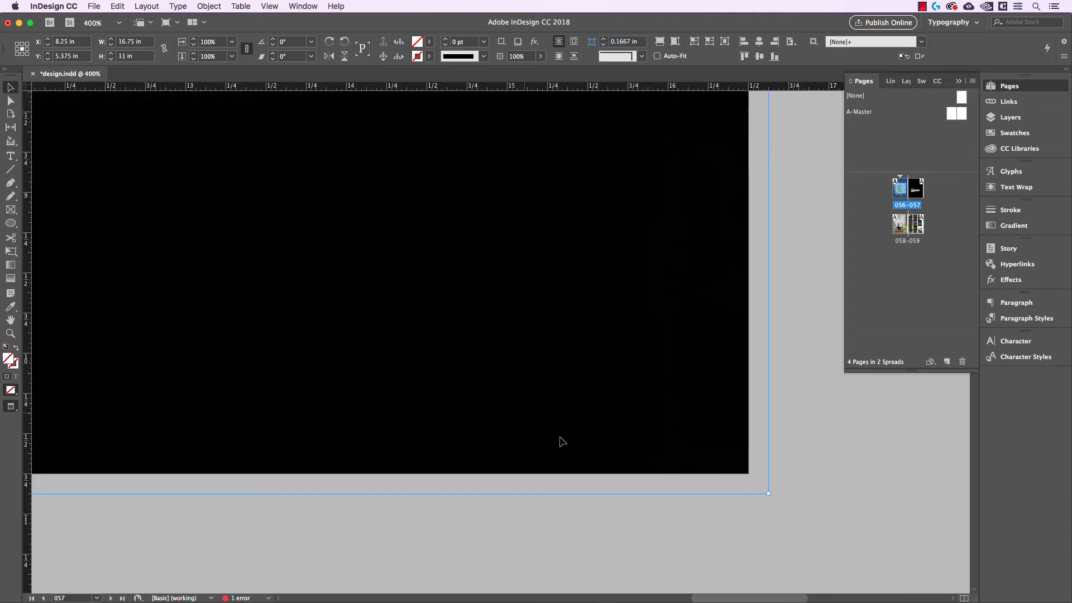
pyautogui.scroll(-2, 622, 410)
pyautogui.moveTo(625, 405); pyautogui.dragTo(817, 415)
pyautogui.scroll(-2, 706, 400)
pyautogui.moveTo(625, 341); pyautogui.dragTo(707, 466)
pyautogui.scroll(-1, 675, 441)
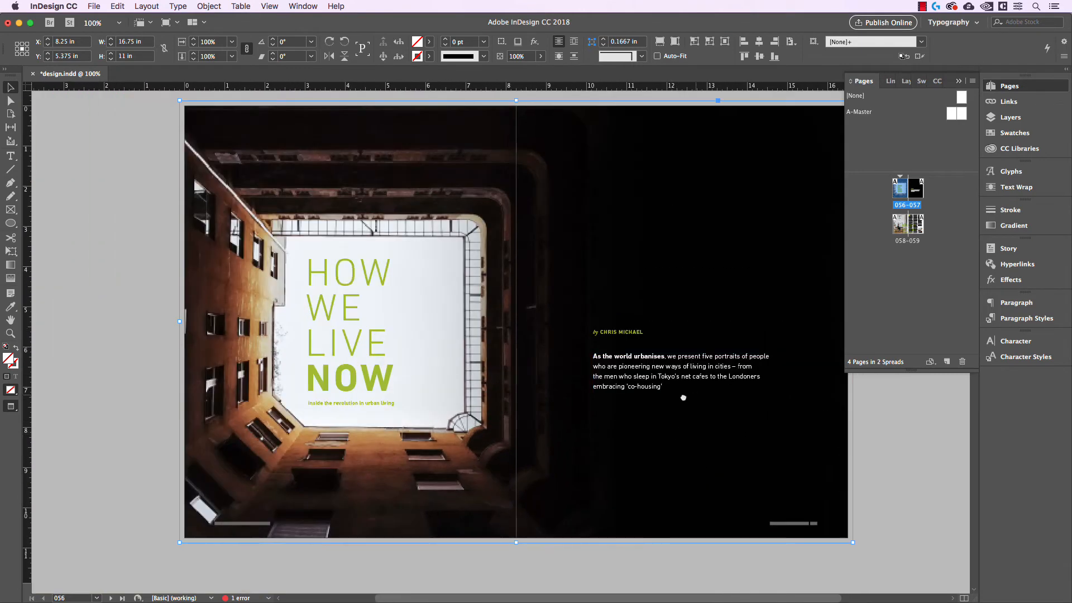
pyautogui.moveTo(684, 398); pyautogui.dragTo(626, 405)
pyautogui.click(789, 520)
pyautogui.scroll(2, 801, 525)
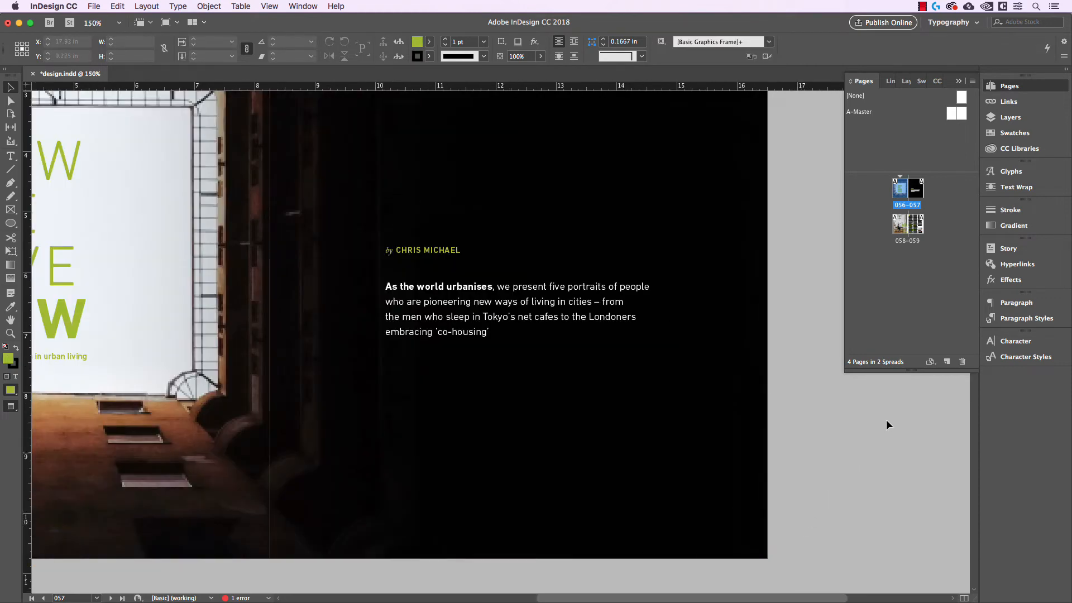
# Create a new master spread, B-Master.
pyautogui.doubleClick(962, 114)
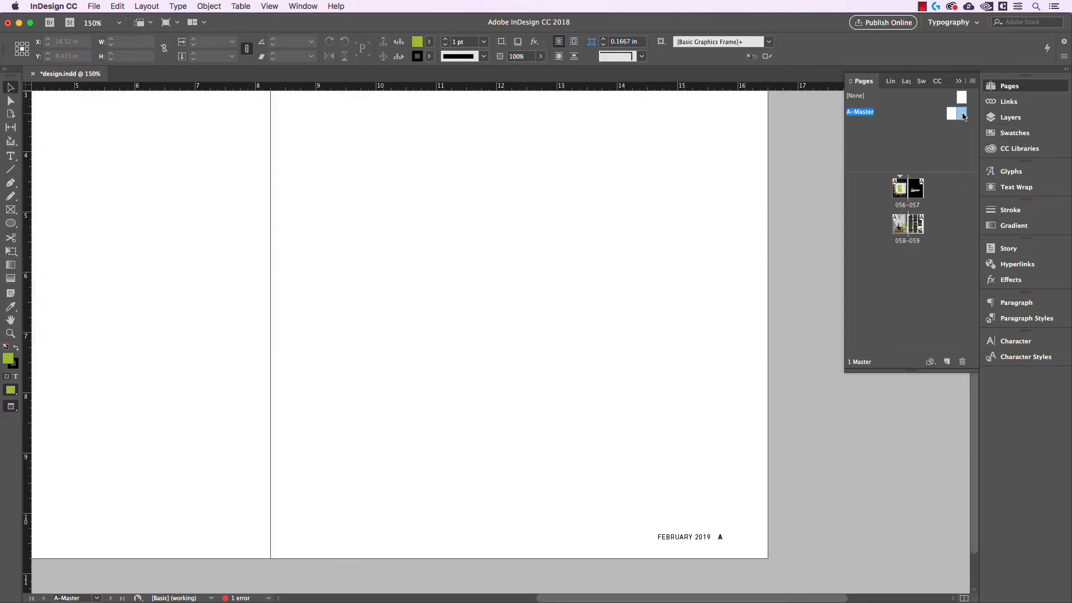
pyautogui.click(948, 362)
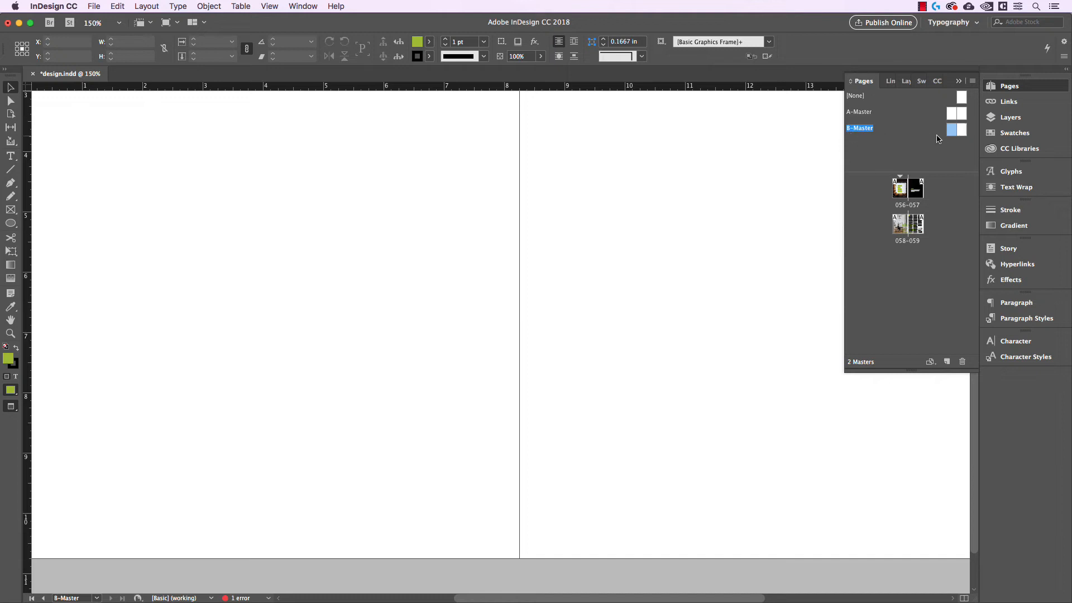
# Copy both folio frames from A-Master and paste them in place on B-Master's Folio layer.
pyautogui.doubleClick(957, 114)
pyautogui.press('super+minus')
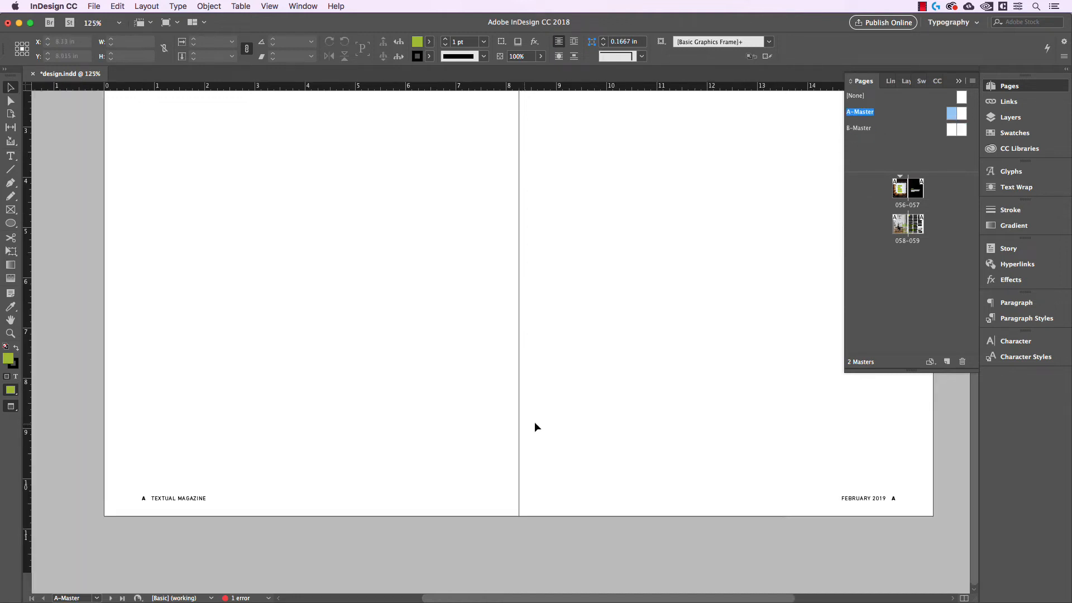
pyautogui.moveTo(55, 446); pyautogui.dragTo(872, 565)
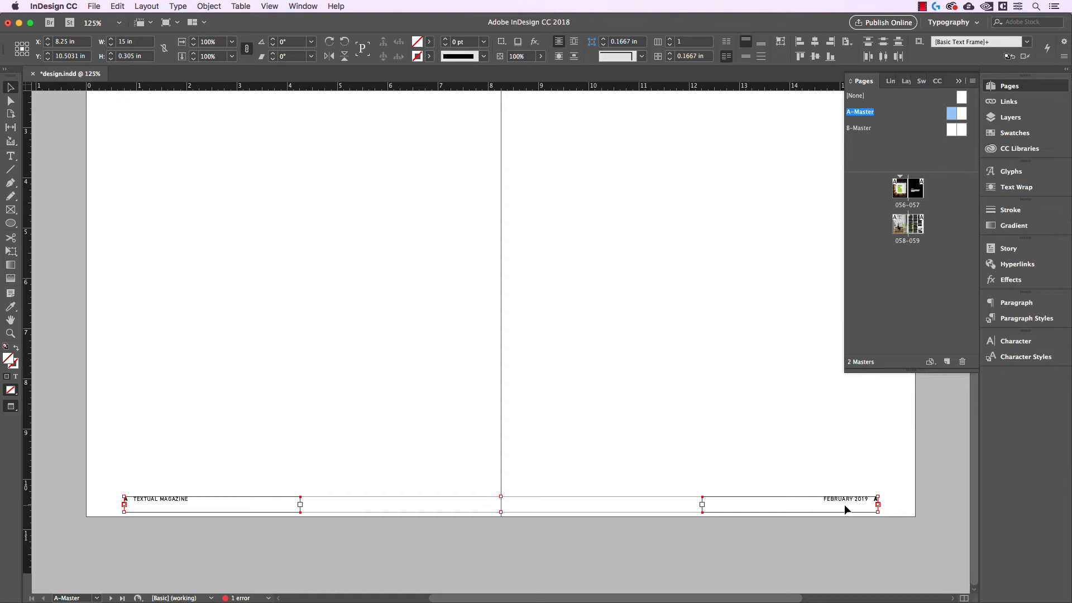
pyautogui.click(963, 130)
pyautogui.doubleClick(963, 130)
pyautogui.press('super+1')
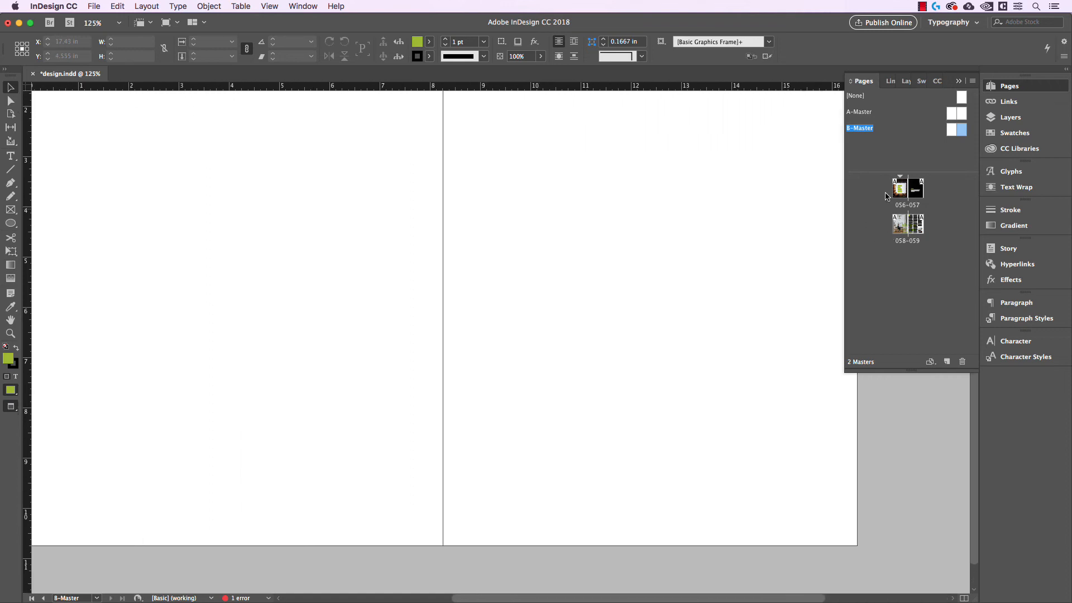
pyautogui.moveTo(690, 213); pyautogui.dragTo(673, 223)
pyautogui.click(1010, 118)
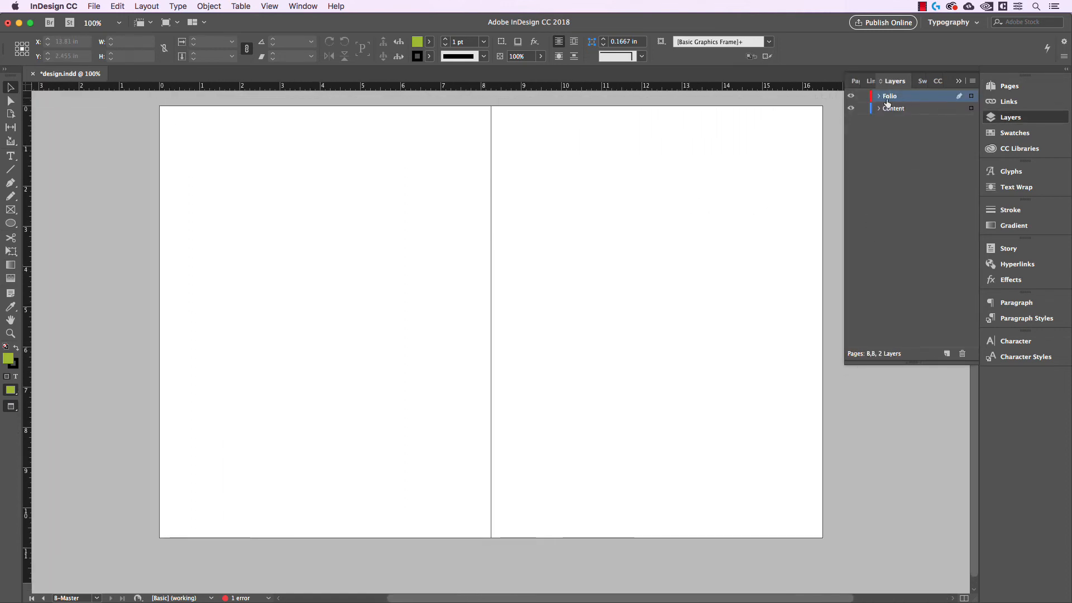
pyautogui.click(117, 6)
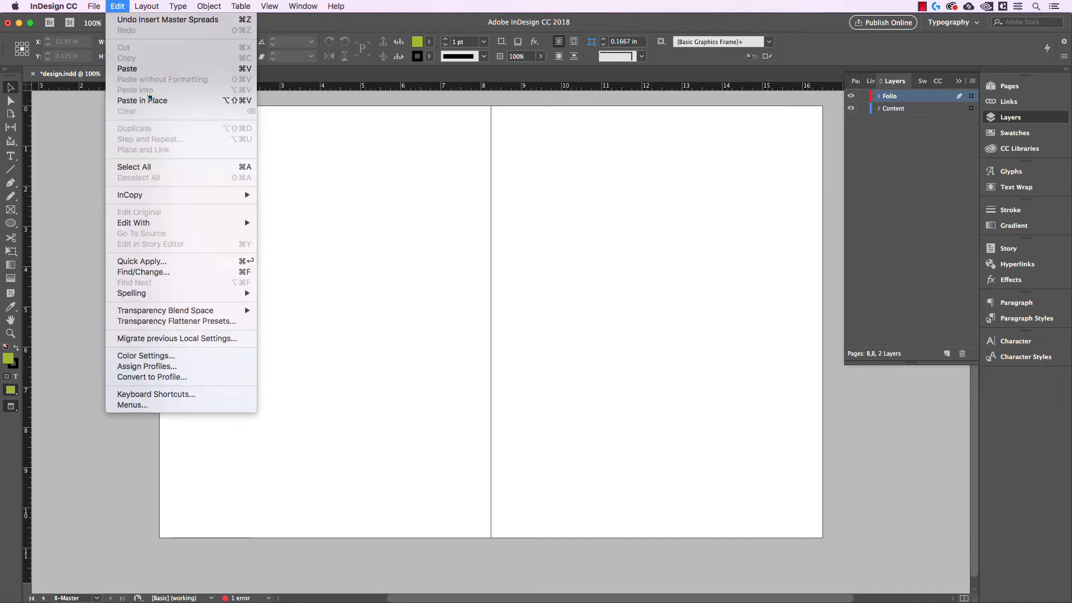
pyautogui.click(409, 419)
# Set the text colour of both B-Master folio frames to Paper.
pyautogui.scroll(1, 688, 525)
pyautogui.moveTo(687, 525); pyautogui.dragTo(767, 470)
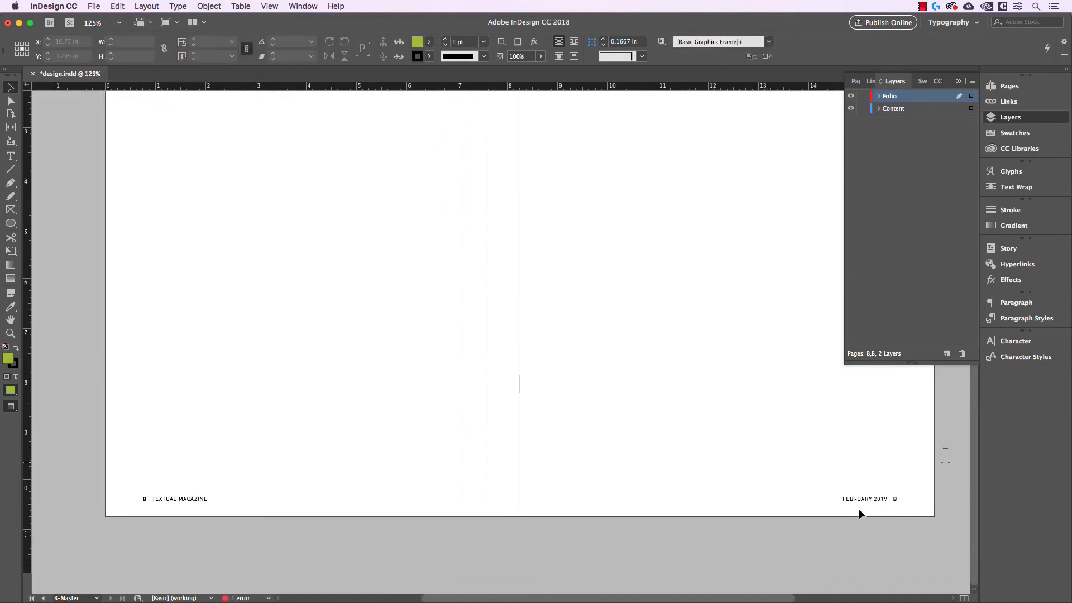
pyautogui.moveTo(952, 448); pyautogui.dragTo(132, 525)
pyautogui.click(430, 42)
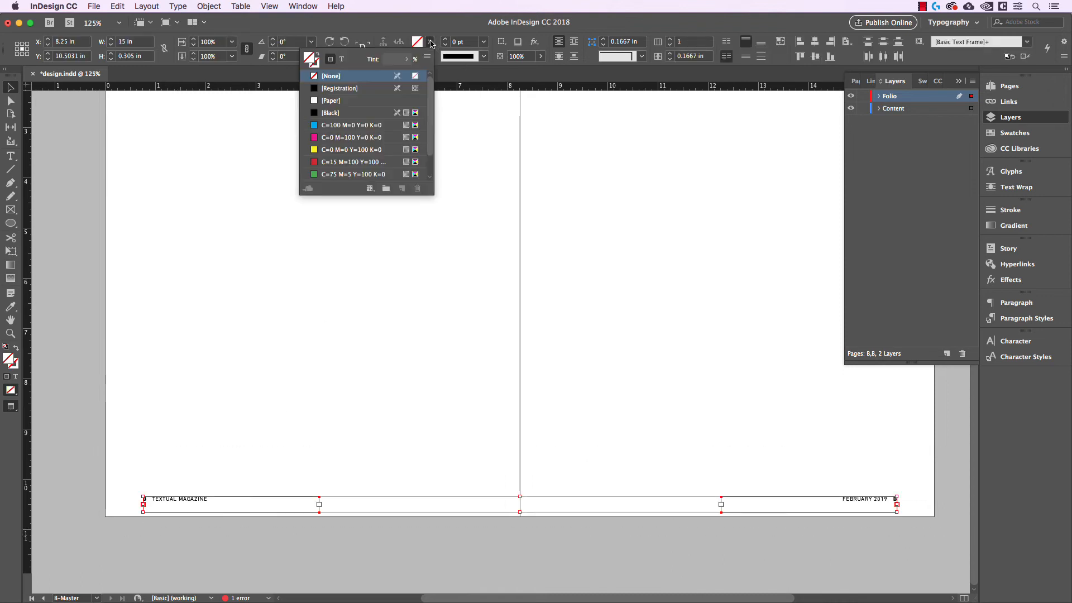
pyautogui.click(344, 60)
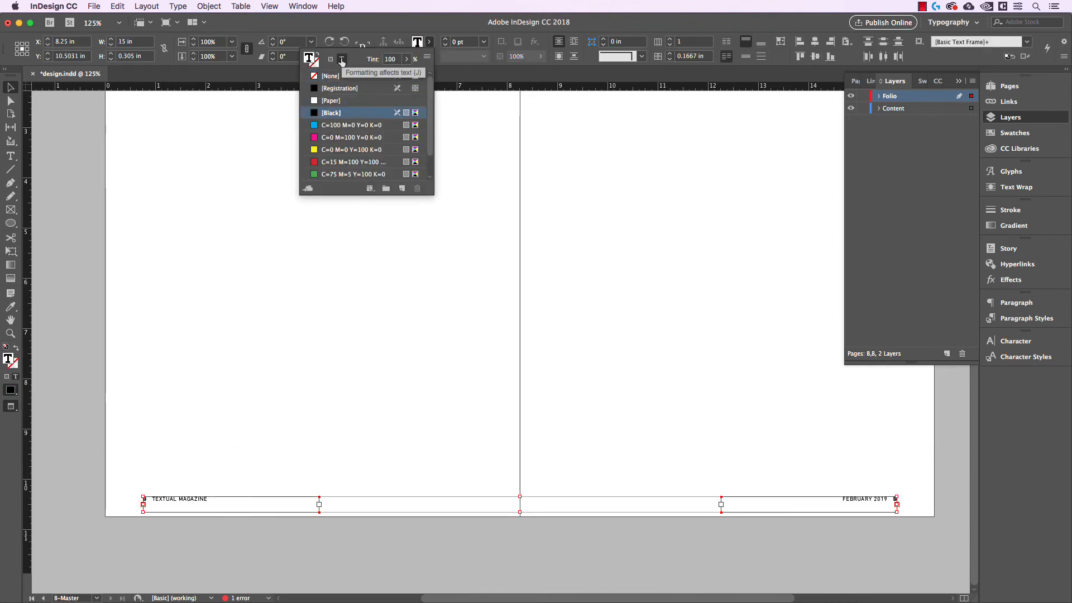
pyautogui.click(328, 101)
pyautogui.click(751, 454)
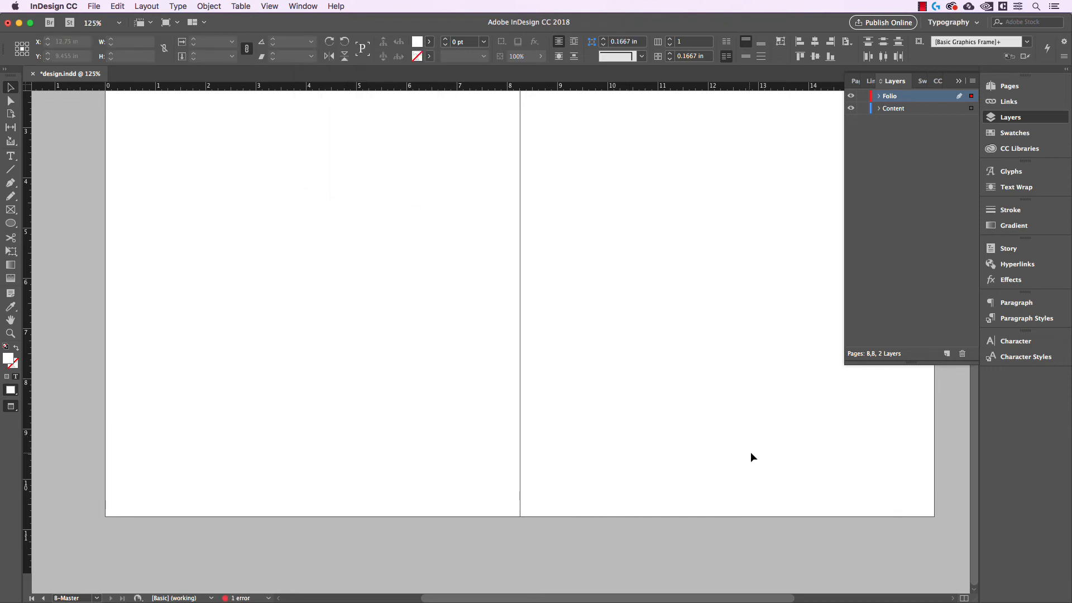
# Select the text inside the right-hand B-Master folio frame to inspect its formatting.
pyautogui.scroll(3, 879, 526)
pyautogui.moveTo(880, 526); pyautogui.dragTo(727, 523)
pyautogui.doubleClick(669, 478)
pyautogui.press('super+a')
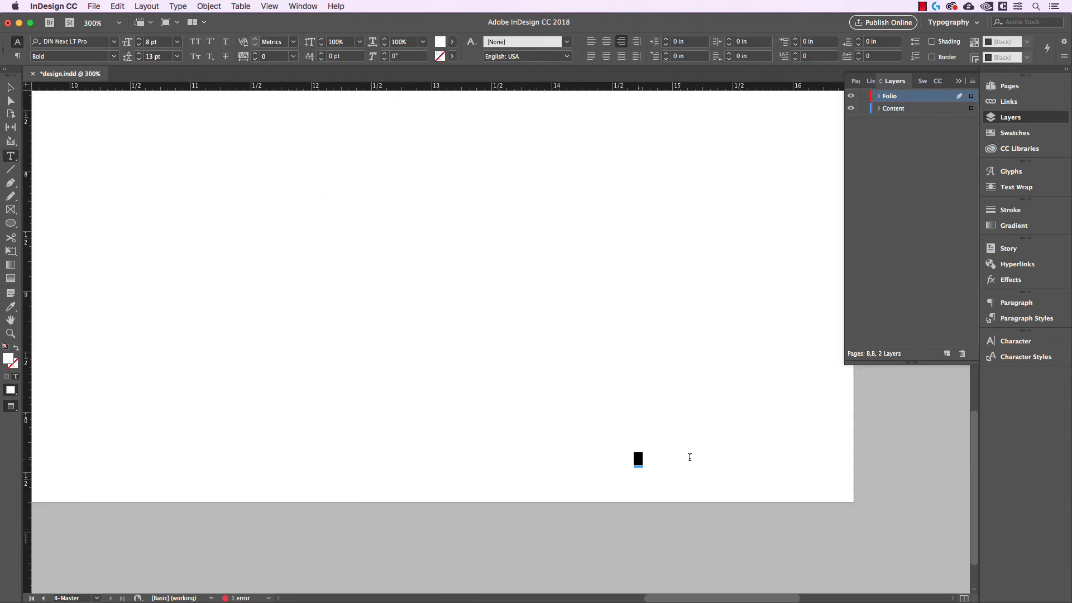
pyautogui.moveTo(690, 458); pyautogui.dragTo(692, 463)
pyautogui.click(11, 86)
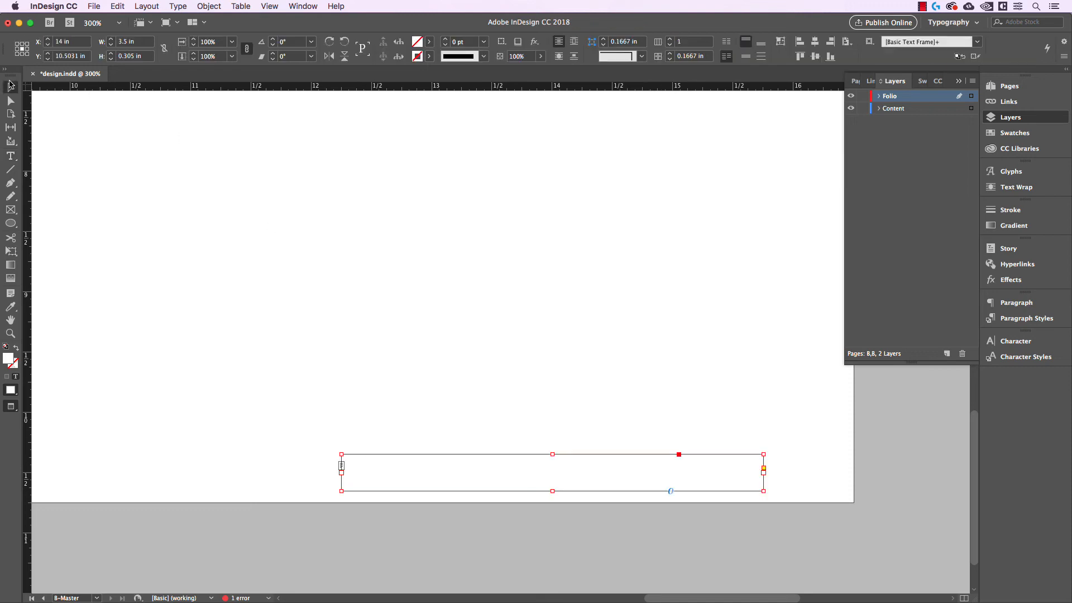
pyautogui.click(792, 258)
# Apply B-Master to page 057.
pyautogui.click(860, 81)
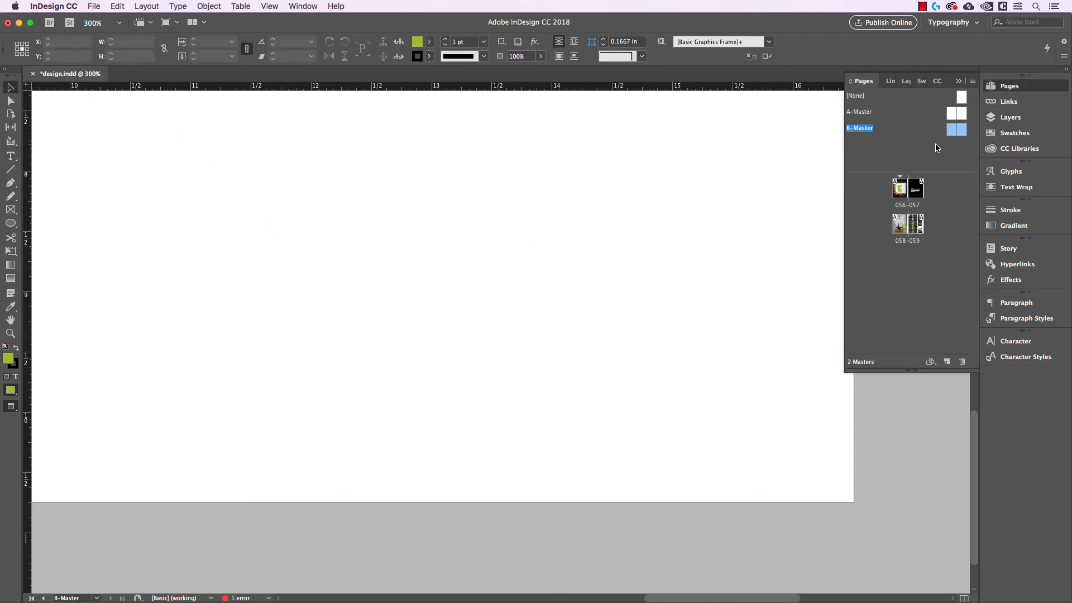
pyautogui.doubleClick(916, 190)
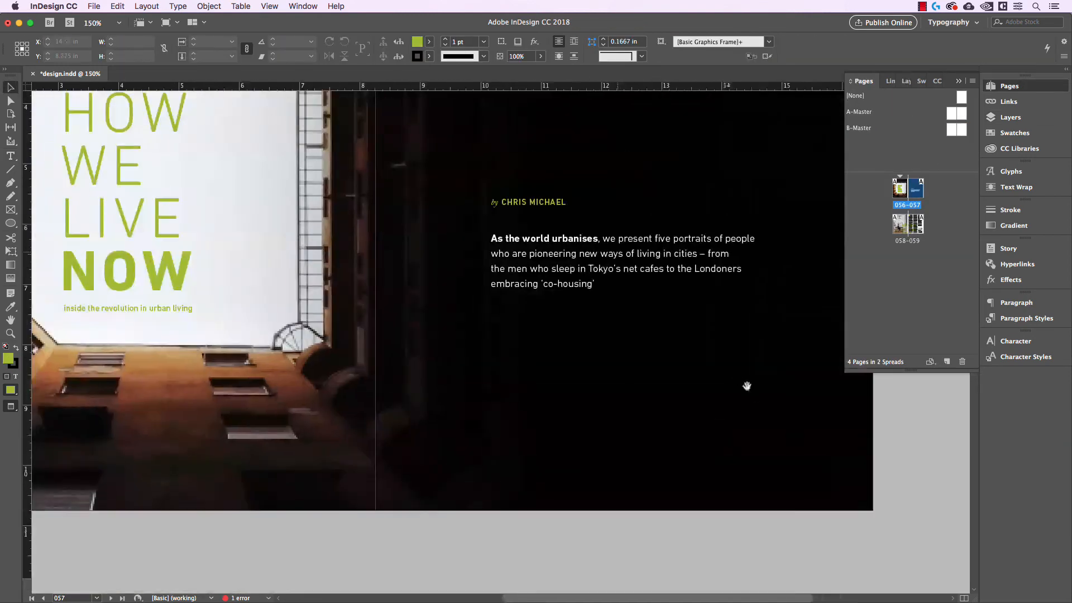
pyautogui.moveTo(719, 372); pyautogui.dragTo(767, 268)
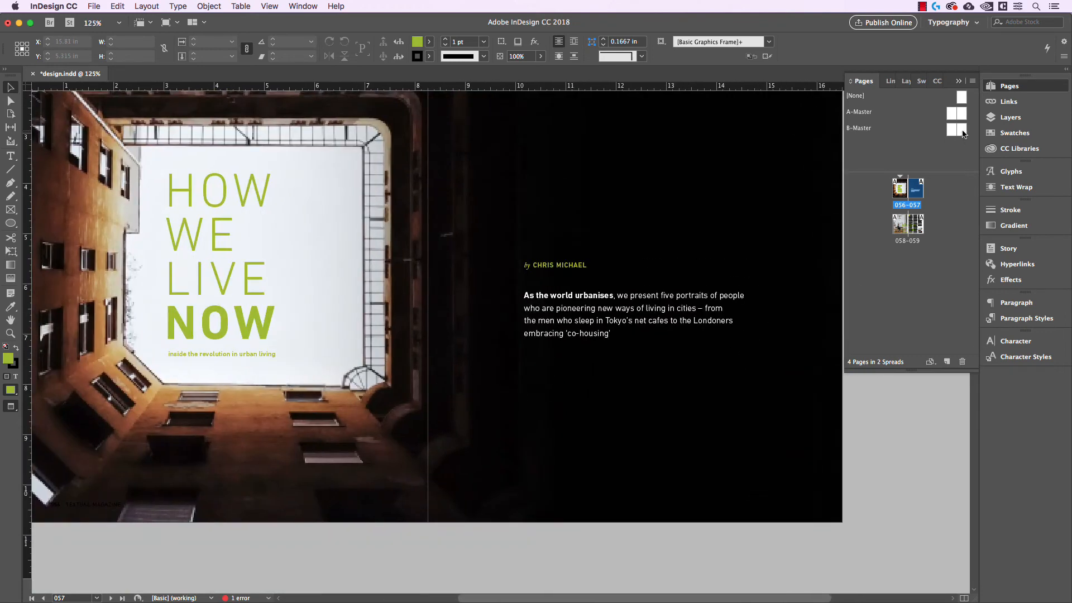
pyautogui.moveTo(963, 134)
pyautogui.mouseDown()
pyautogui.moveTo(954, 171)
pyautogui.moveTo(921, 191)
pyautogui.mouseUp()
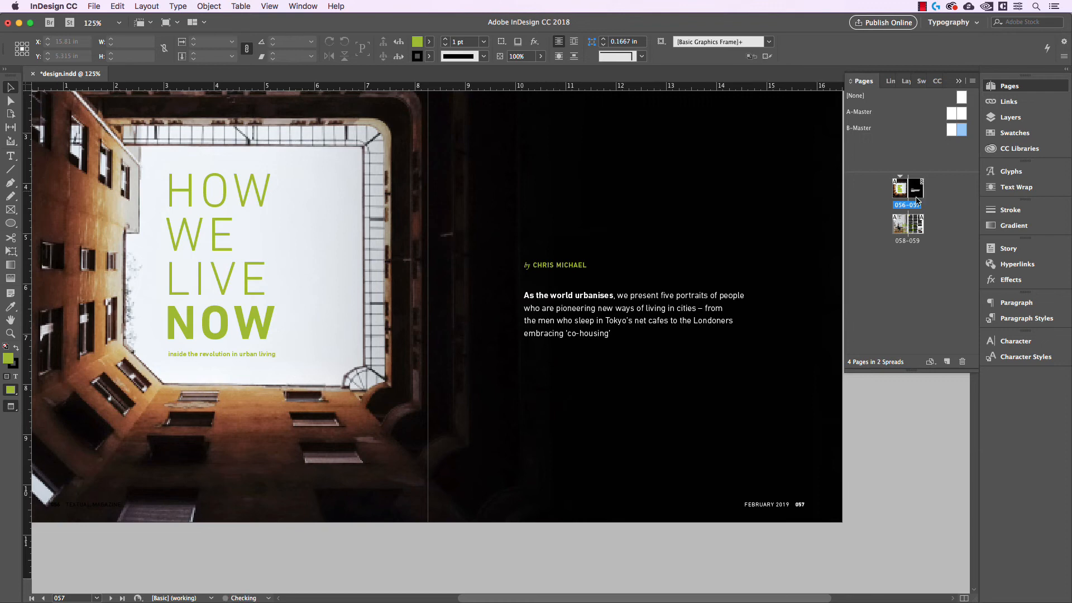
# Apply B-Master to page 056.
pyautogui.scroll(1, 810, 515)
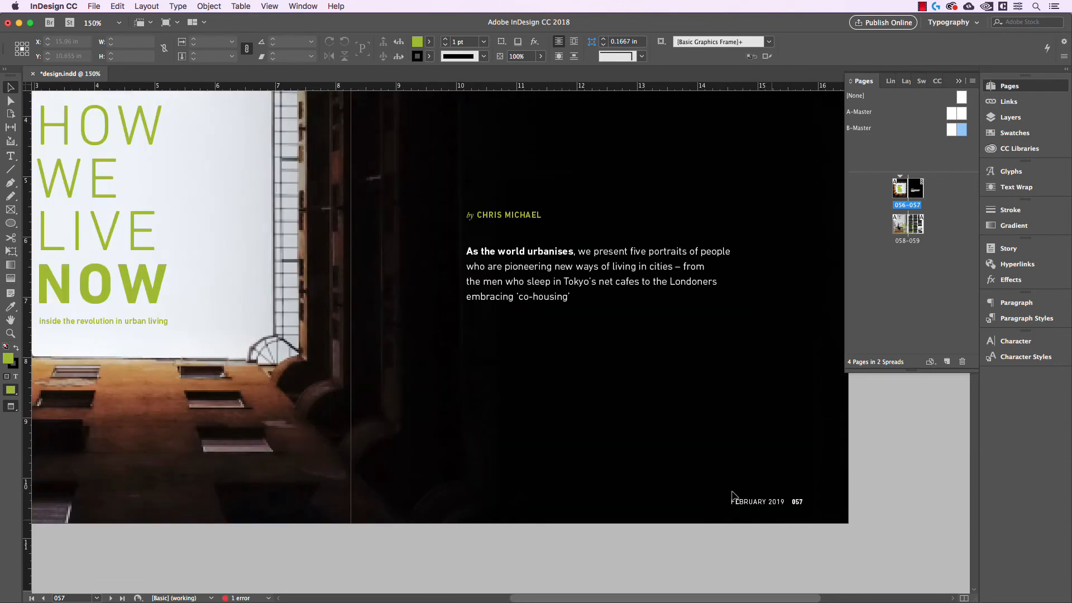
pyautogui.hscroll(-10, 422, 452)
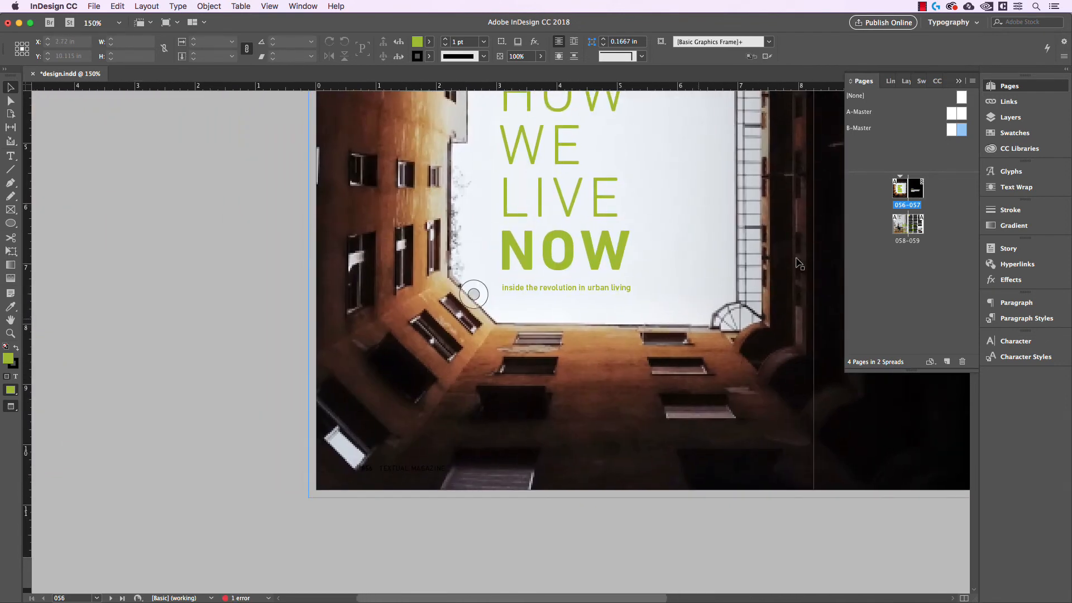
pyautogui.moveTo(957, 137); pyautogui.dragTo(903, 191)
# Apply B-Master to page 058.
pyautogui.scroll(-1, 455, 485)
pyautogui.scroll(-8, 478, 492)
pyautogui.scroll(5, 384, 546)
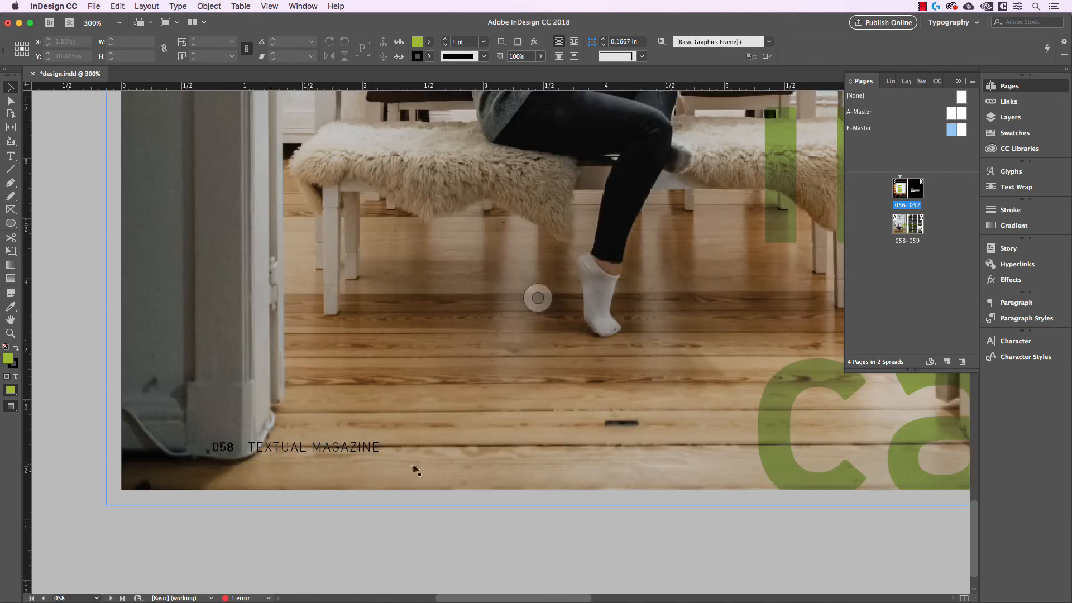
pyautogui.scroll(-2, 406, 460)
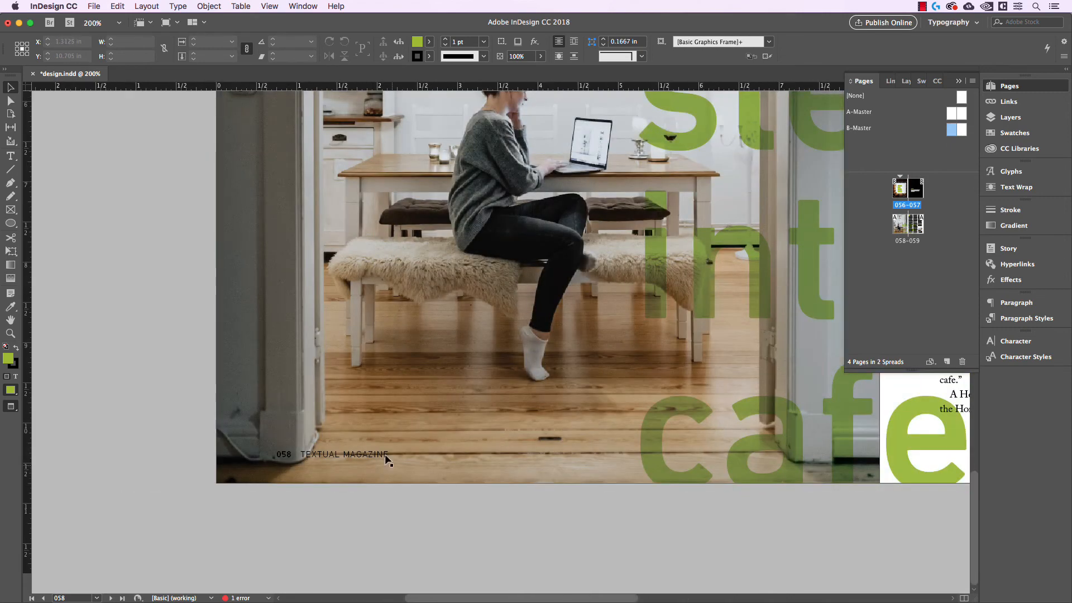
pyautogui.moveTo(954, 134); pyautogui.dragTo(901, 224)
# Inspect the folios on the 058-059 spread and return to the Layers panel.
pyautogui.scroll(-2, 334, 482)
pyautogui.moveTo(737, 475); pyautogui.dragTo(546, 490)
pyautogui.scroll(-1, 547, 489)
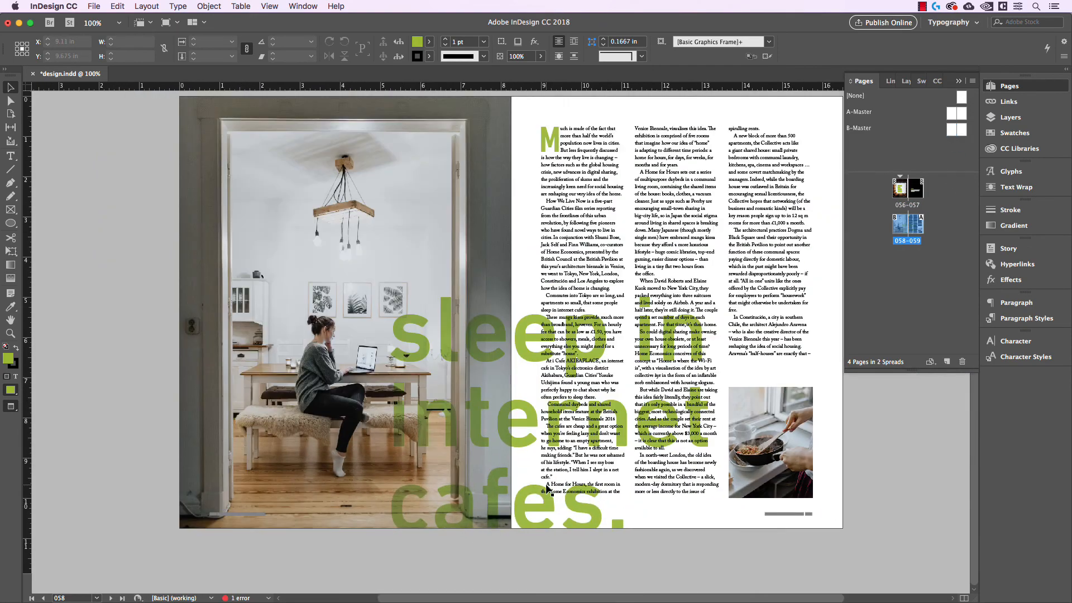
pyautogui.scroll(2, 205, 533)
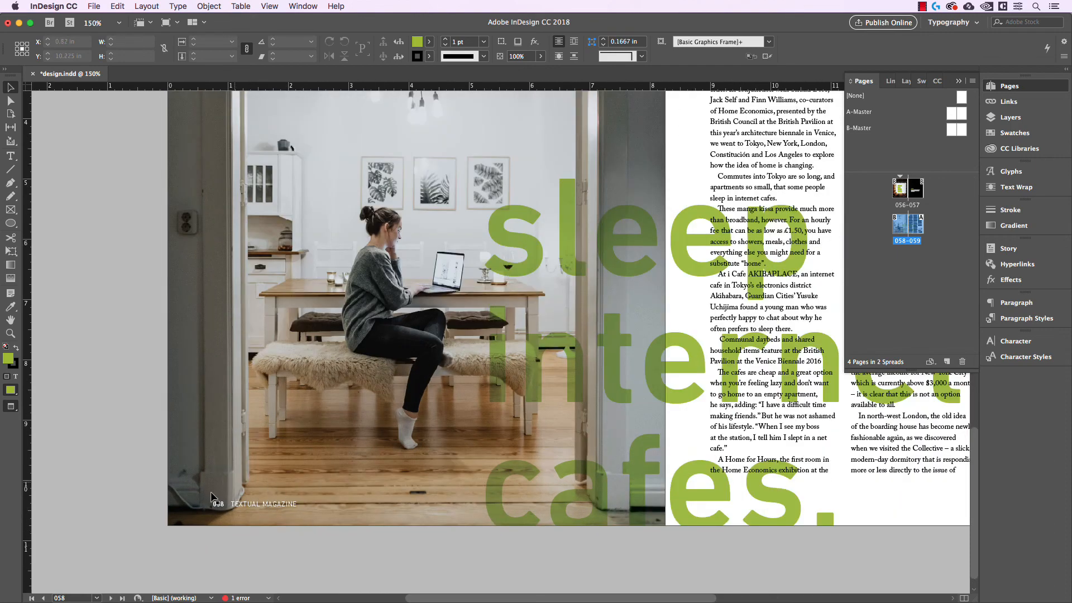
pyautogui.moveTo(751, 485); pyautogui.dragTo(560, 467)
pyautogui.scroll(-1, 562, 468)
pyautogui.moveTo(648, 417); pyautogui.dragTo(606, 456)
pyautogui.scroll(-1, 666, 414)
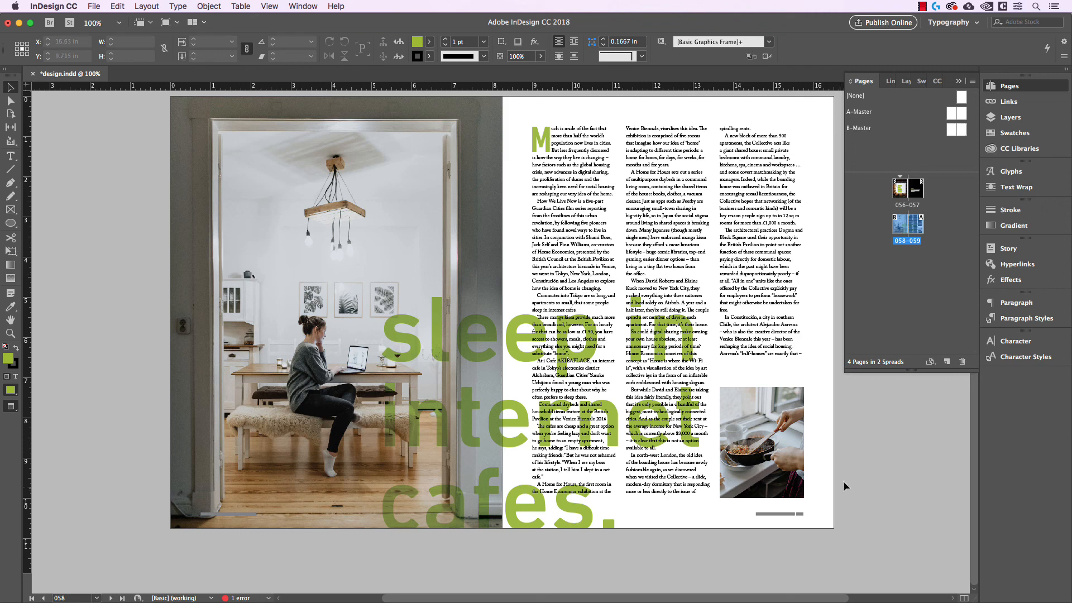
pyautogui.click(906, 81)
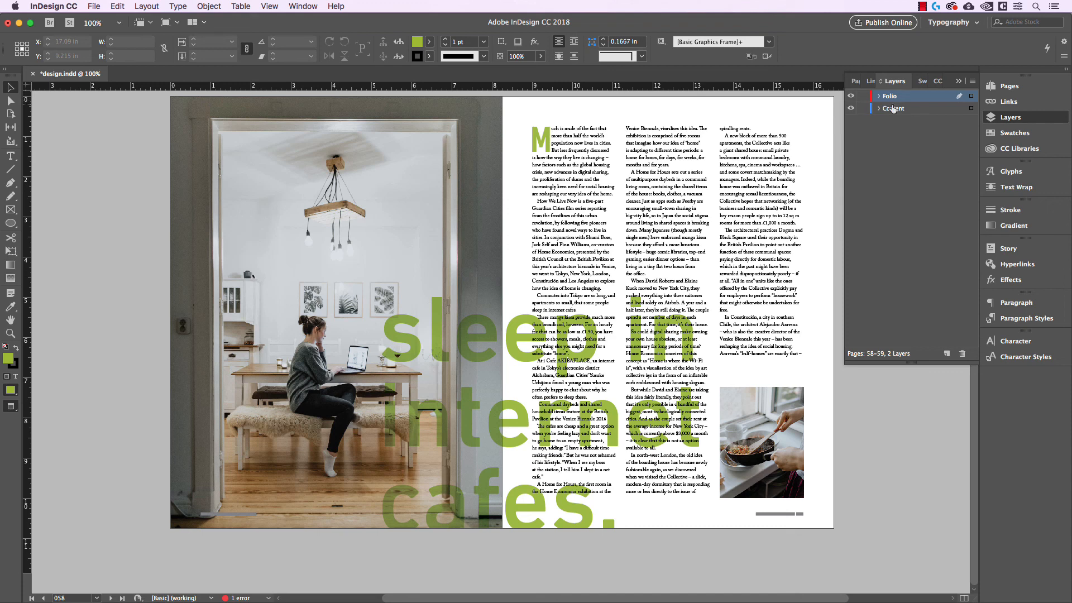